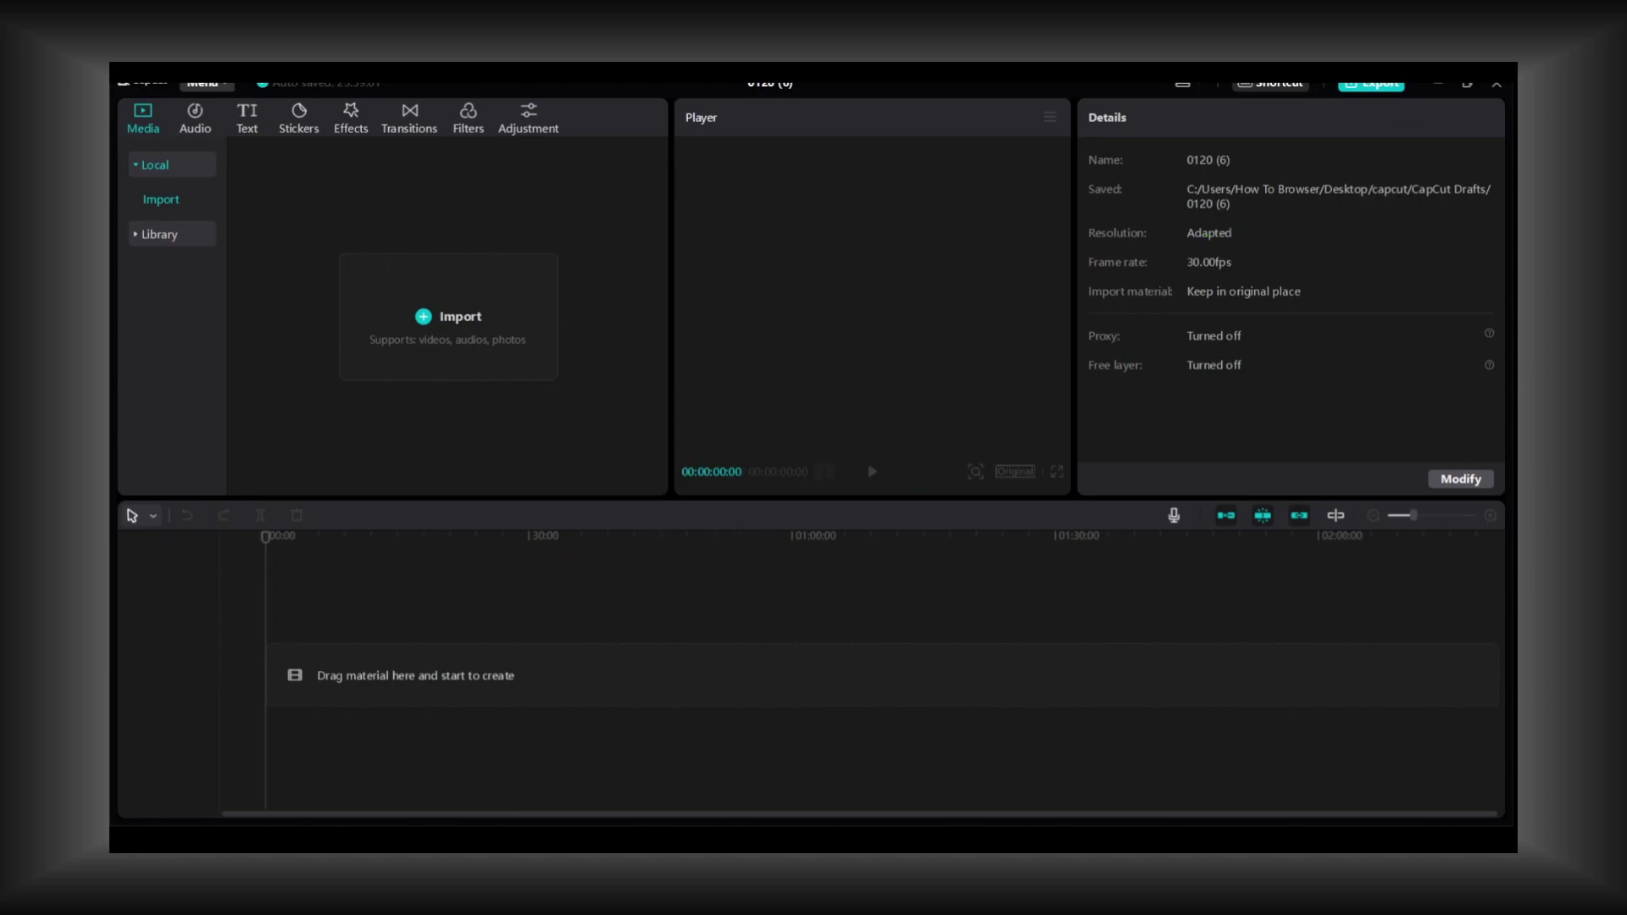
- Import the Mountain and Cat clips and select the Mountain clip on the timeline
{"action": "left_click", "coordinate": [529, 322]}
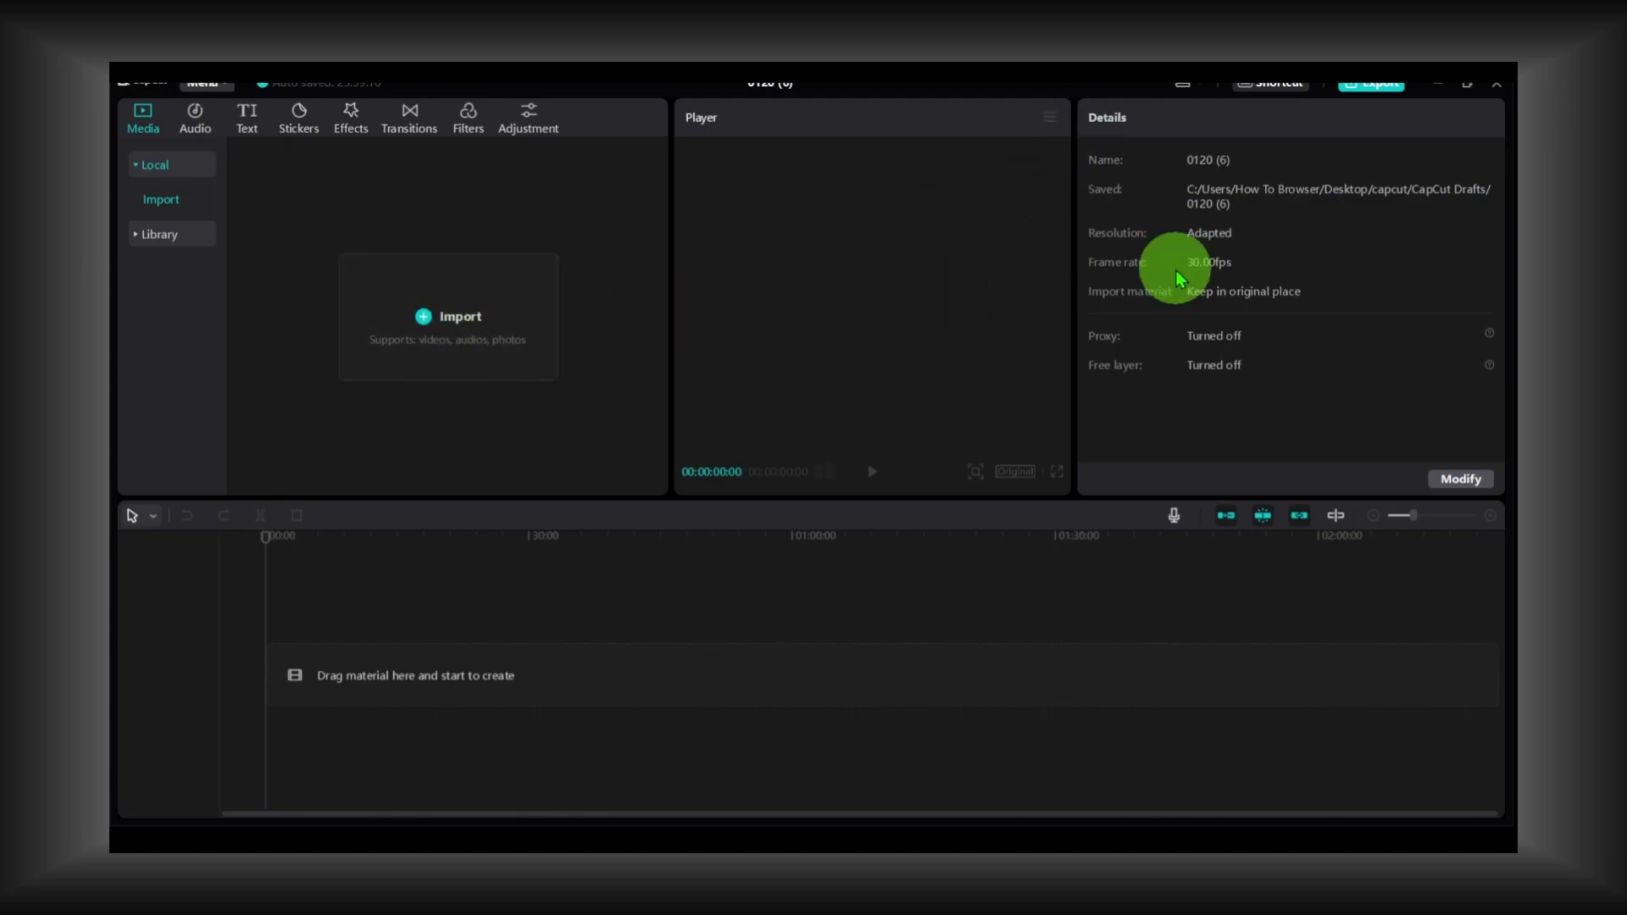
{"action": "left_click", "coordinate": [1350, 100]}
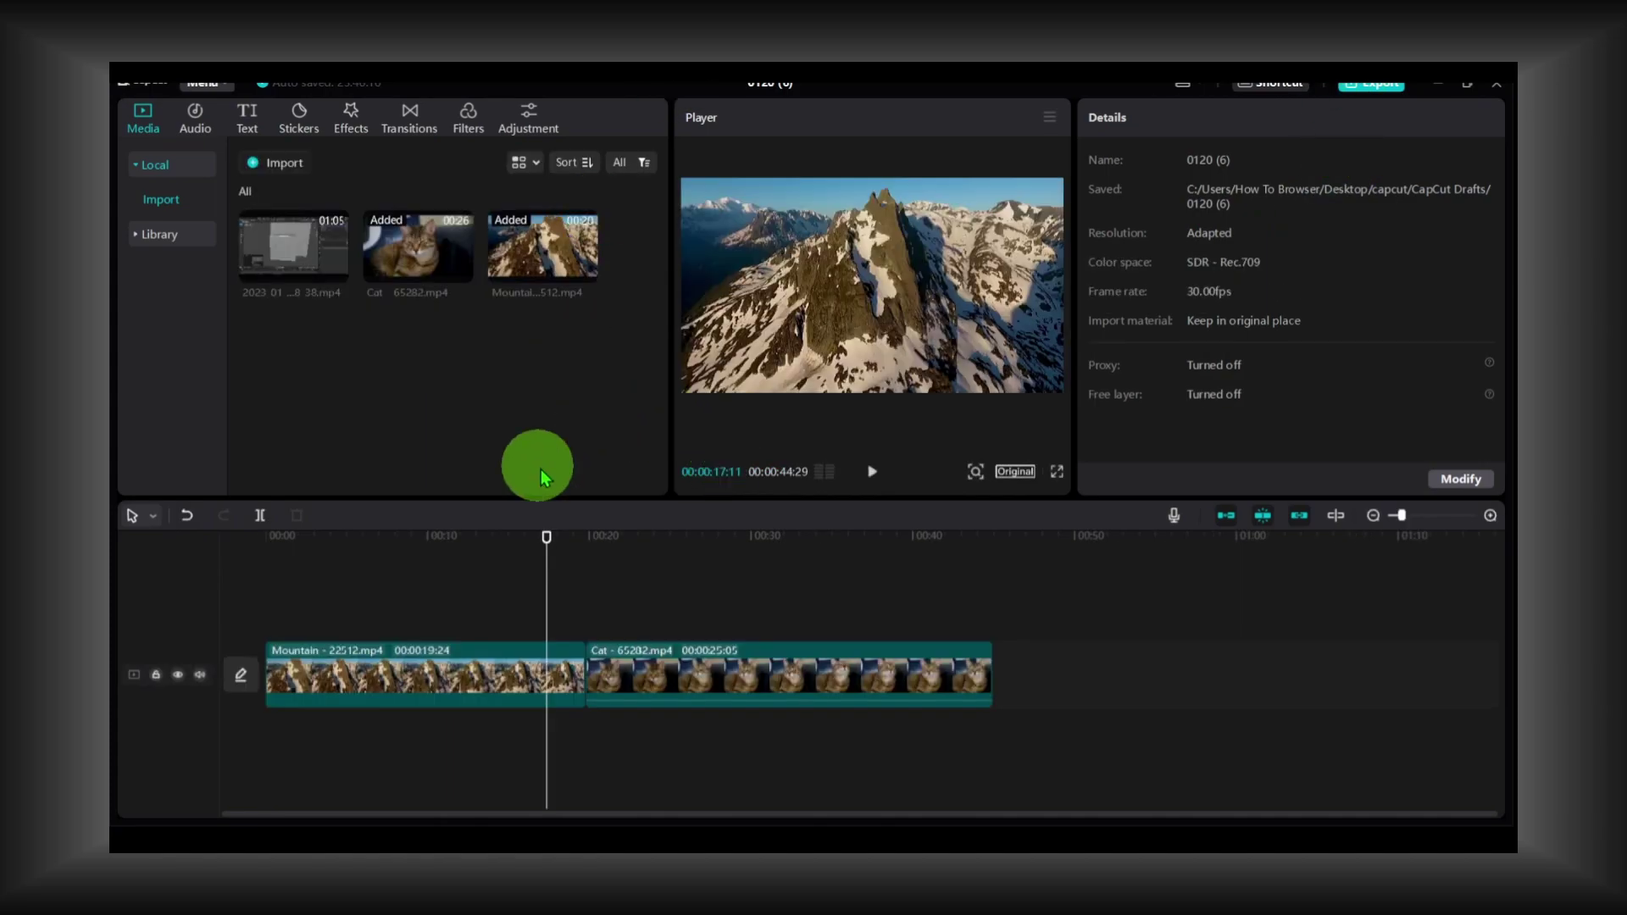
{"action": "mouse_move", "coordinate": [546, 537]}
{"action": "left_mouse_down"}
{"action": "mouse_move", "coordinate": [322, 581]}
{"action": "mouse_move", "coordinate": [259, 610]}
{"action": "left_mouse_up"}
{"action": "left_click", "coordinate": [418, 672]}
{"action": "left_click", "coordinate": [664, 537]}
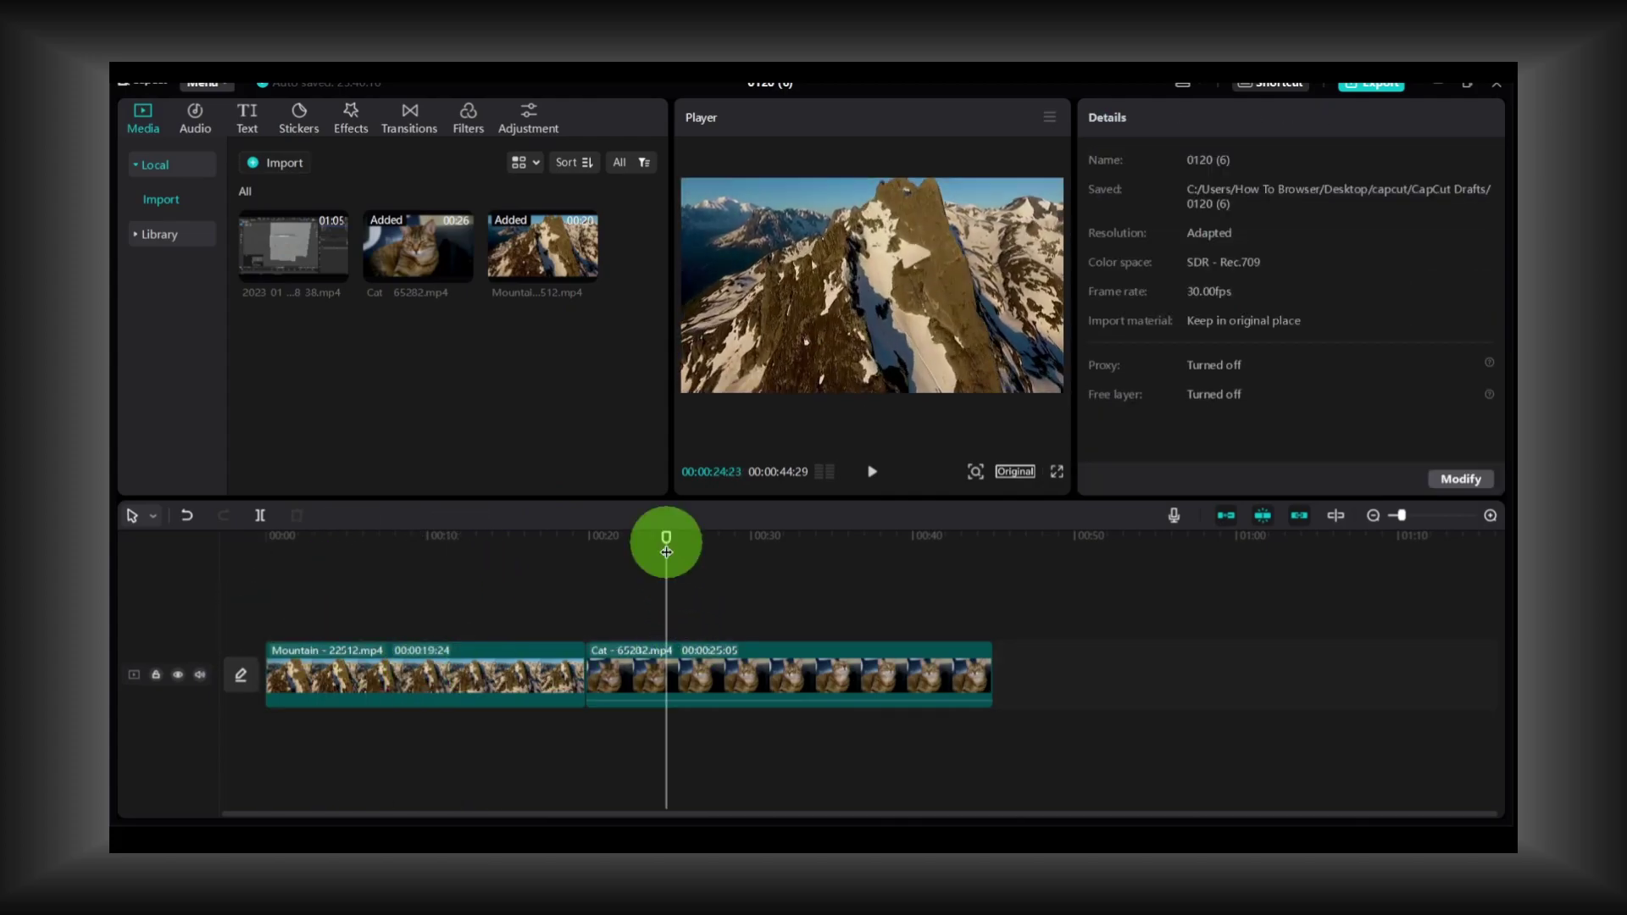
{"action": "left_click", "coordinate": [500, 653]}
{"action": "left_click", "coordinate": [469, 534]}
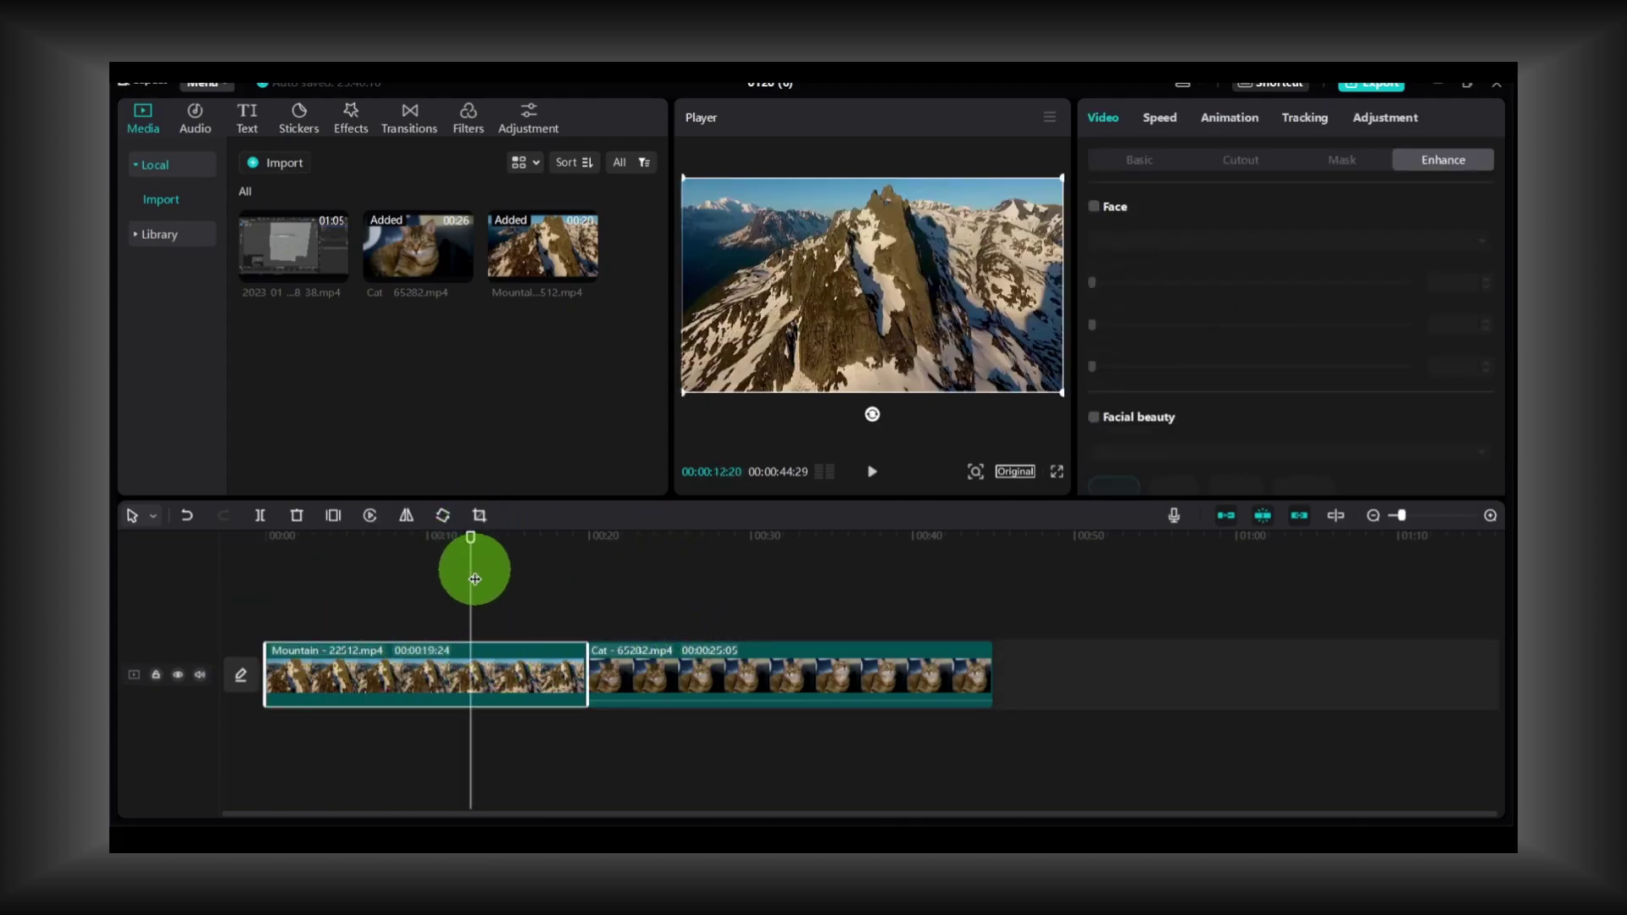
{"action": "left_click", "coordinate": [515, 673]}
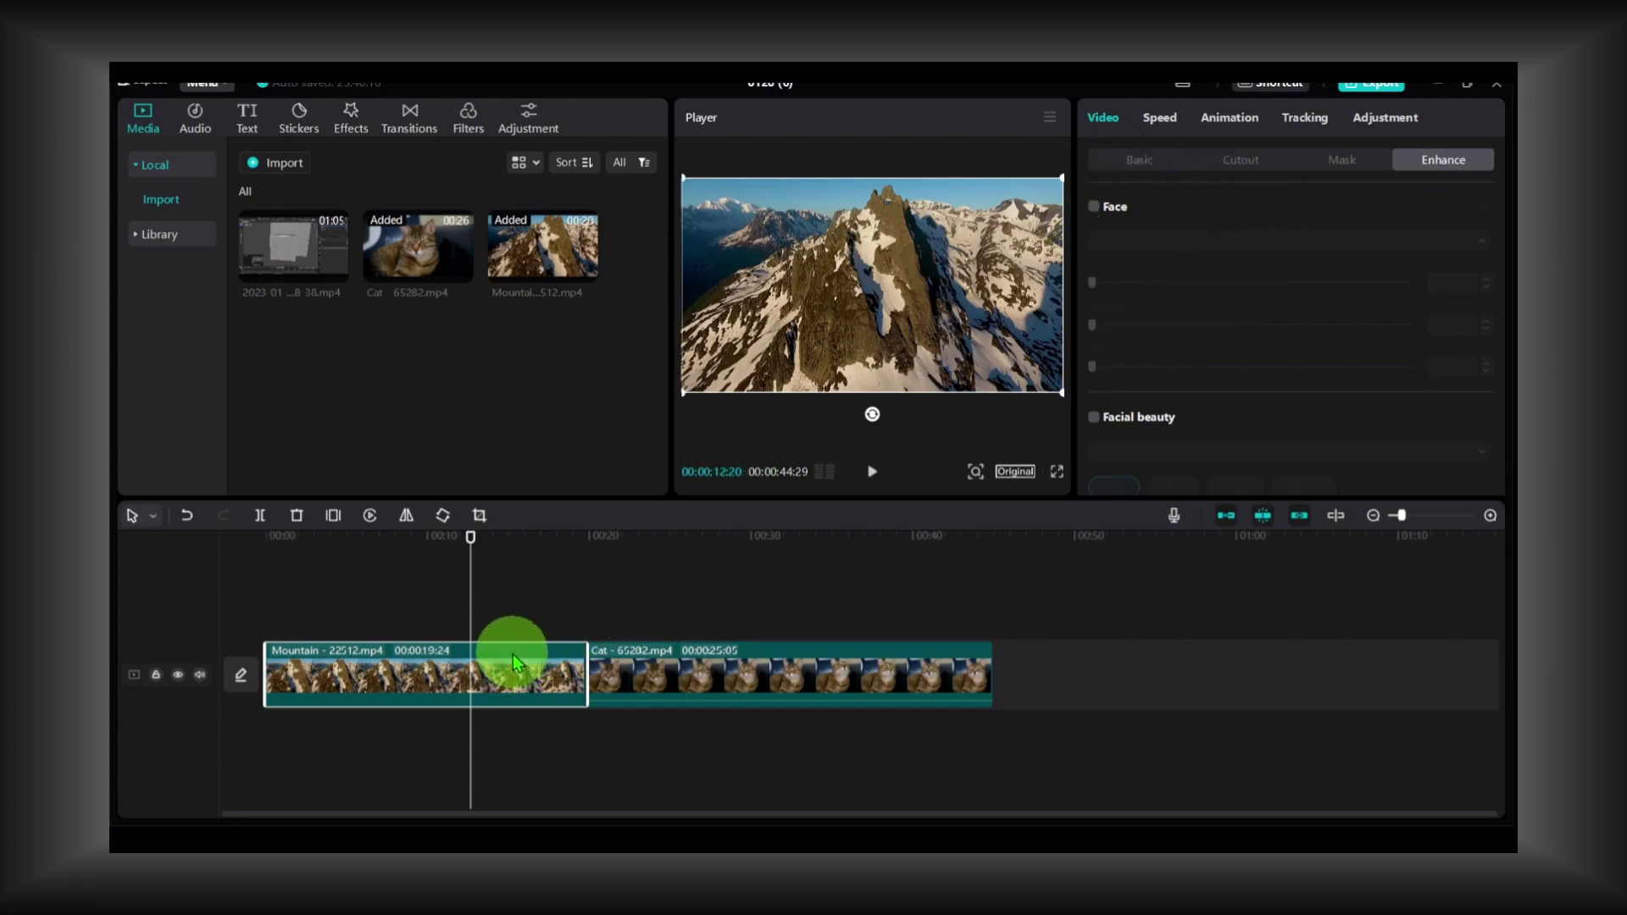
- Bring up the Mountain clip's Adjustment settings and browse its enhancement options
{"action": "left_click", "coordinate": [1139, 160]}
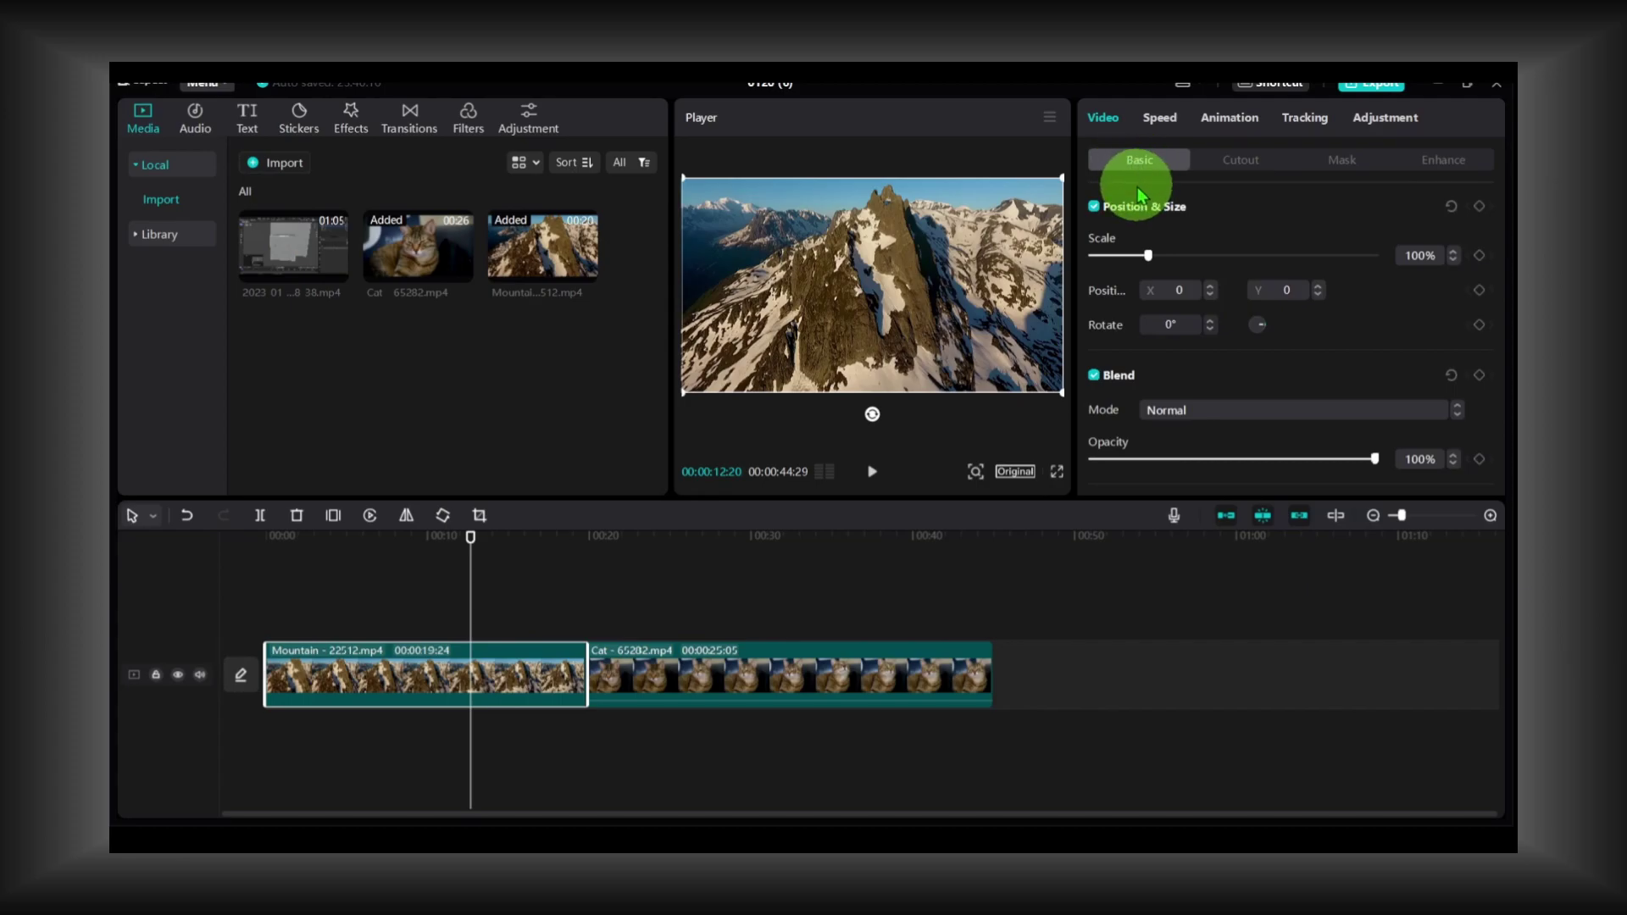
{"action": "left_click", "coordinate": [1424, 160]}
{"action": "scroll", "coordinate": [1344, 222], "scroll_direction": "down", "scroll_amount": 1}
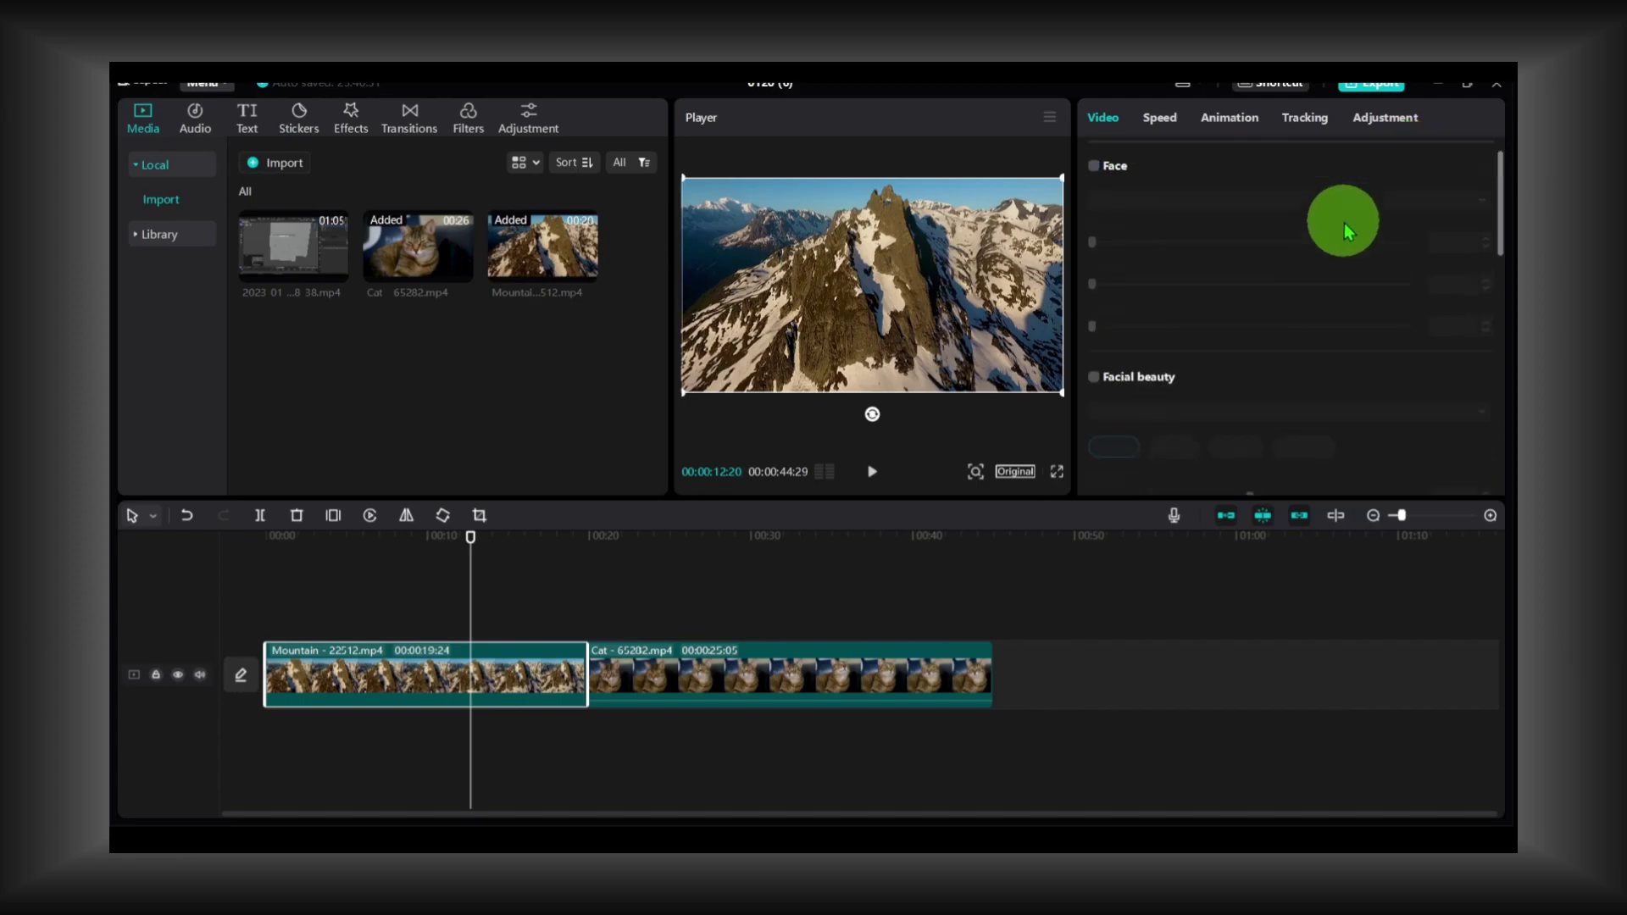
{"action": "scroll", "coordinate": [1344, 222], "scroll_direction": "down", "scroll_amount": 4}
{"action": "scroll", "coordinate": [1344, 222], "scroll_direction": "up", "scroll_amount": 2}
{"action": "scroll", "coordinate": [1344, 222], "scroll_direction": "up", "scroll_amount": 3}
{"action": "scroll", "coordinate": [1344, 222], "scroll_direction": "down", "scroll_amount": 1}
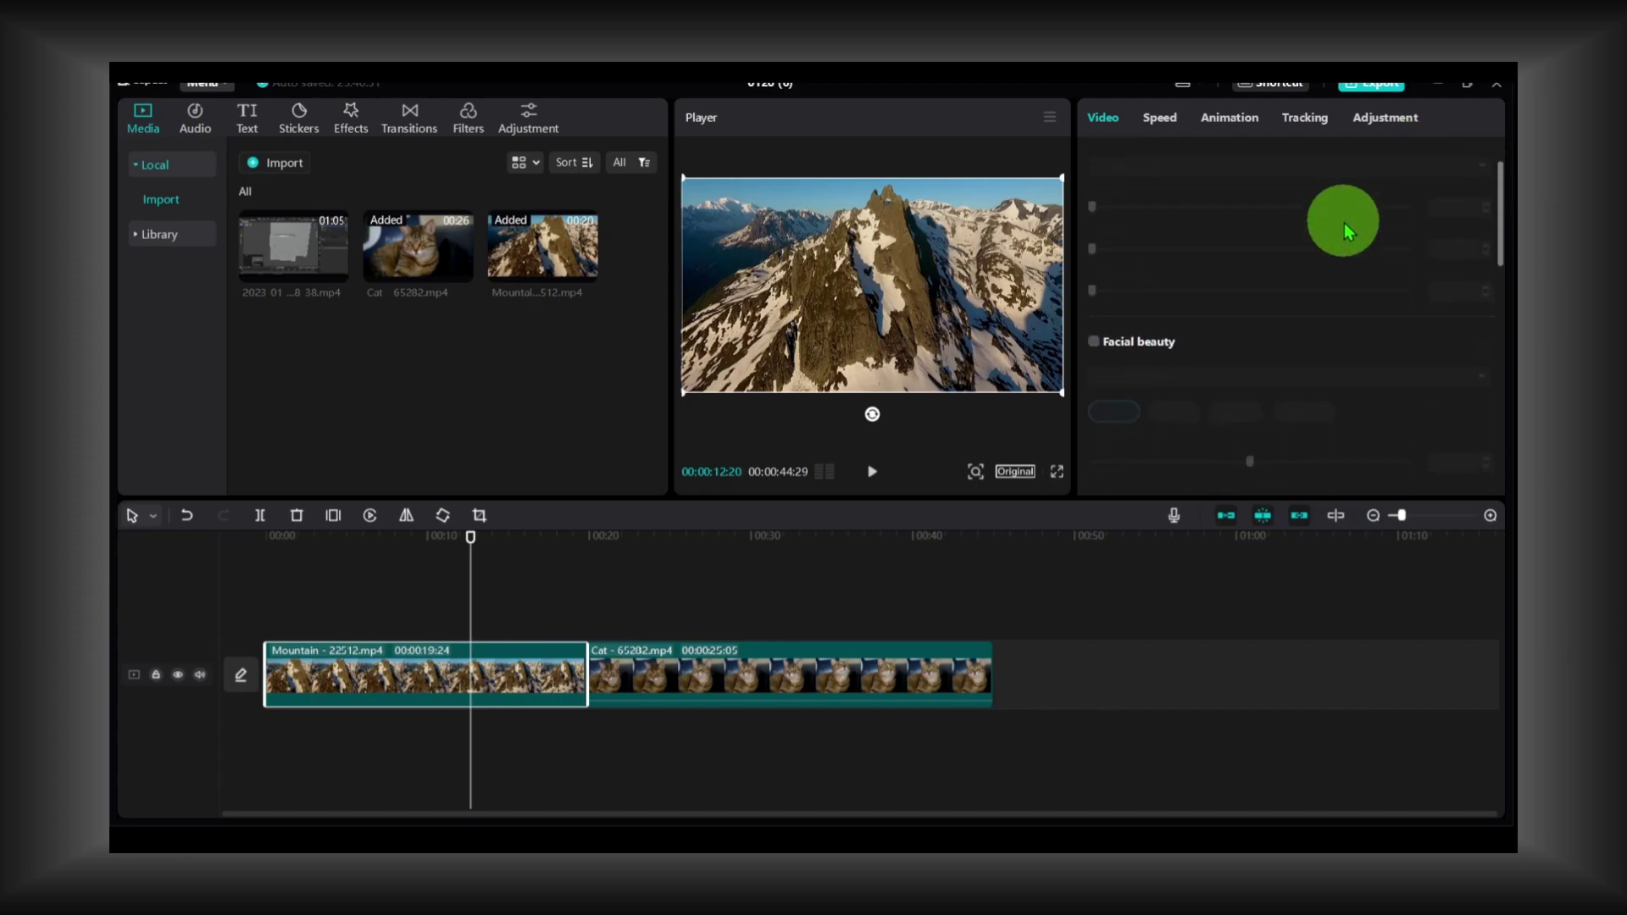
{"action": "scroll", "coordinate": [1344, 222], "scroll_direction": "down", "scroll_amount": 2}
{"action": "scroll", "coordinate": [1344, 222], "scroll_direction": "down", "scroll_amount": 2}
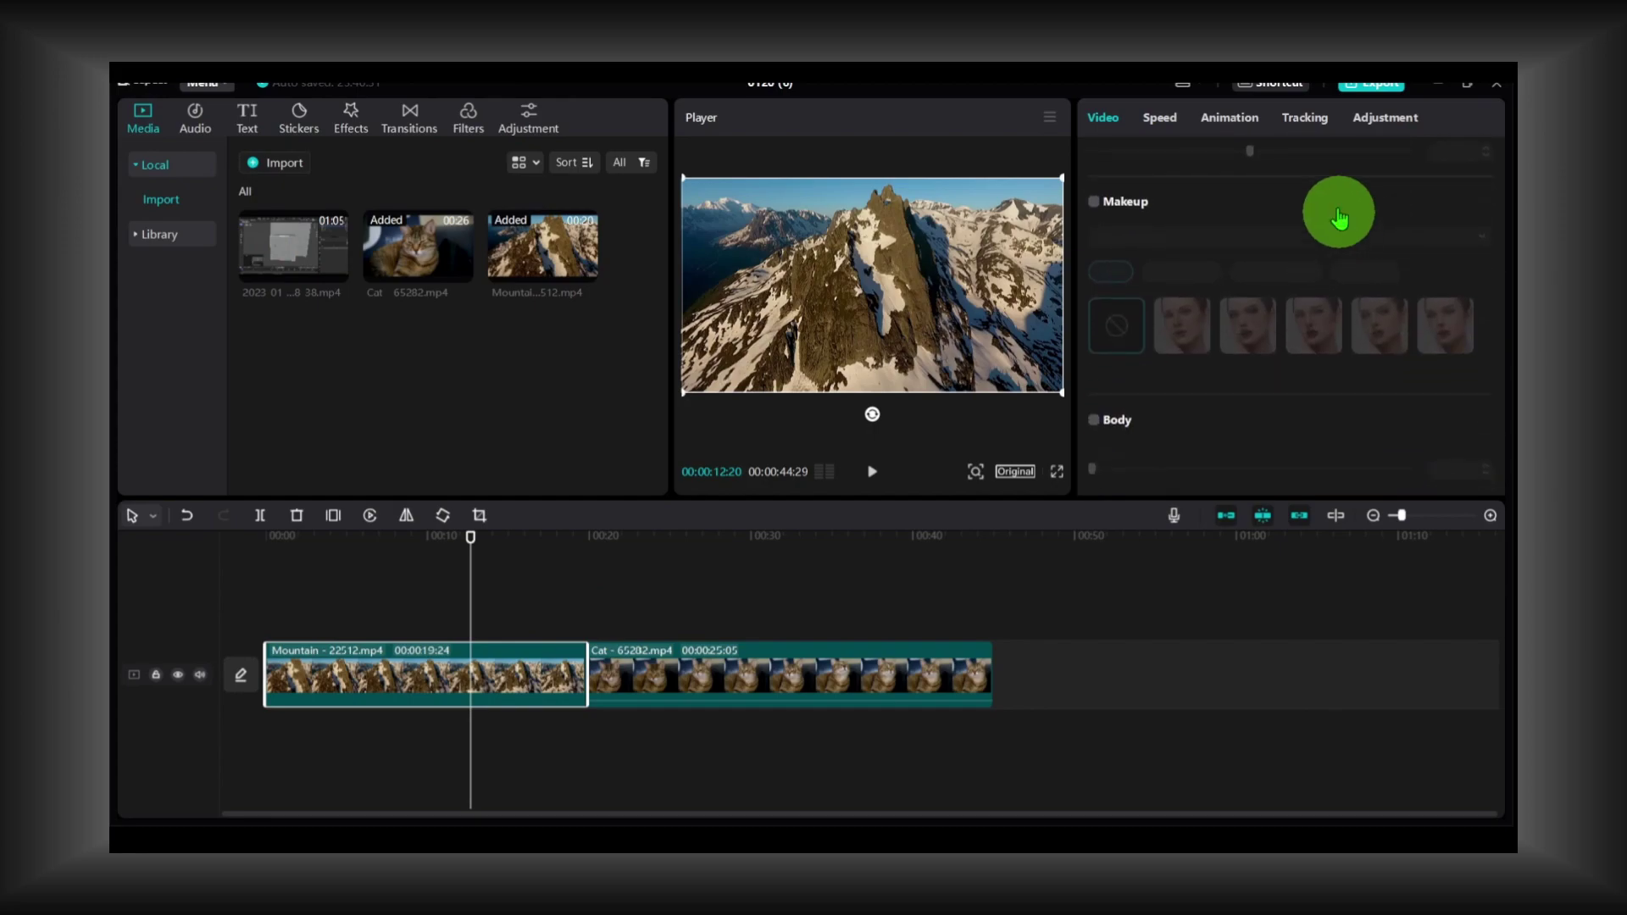
- Set the Mountain clip's Brightness to 8 in Adjustment > Basic
{"action": "left_click", "coordinate": [1385, 116]}
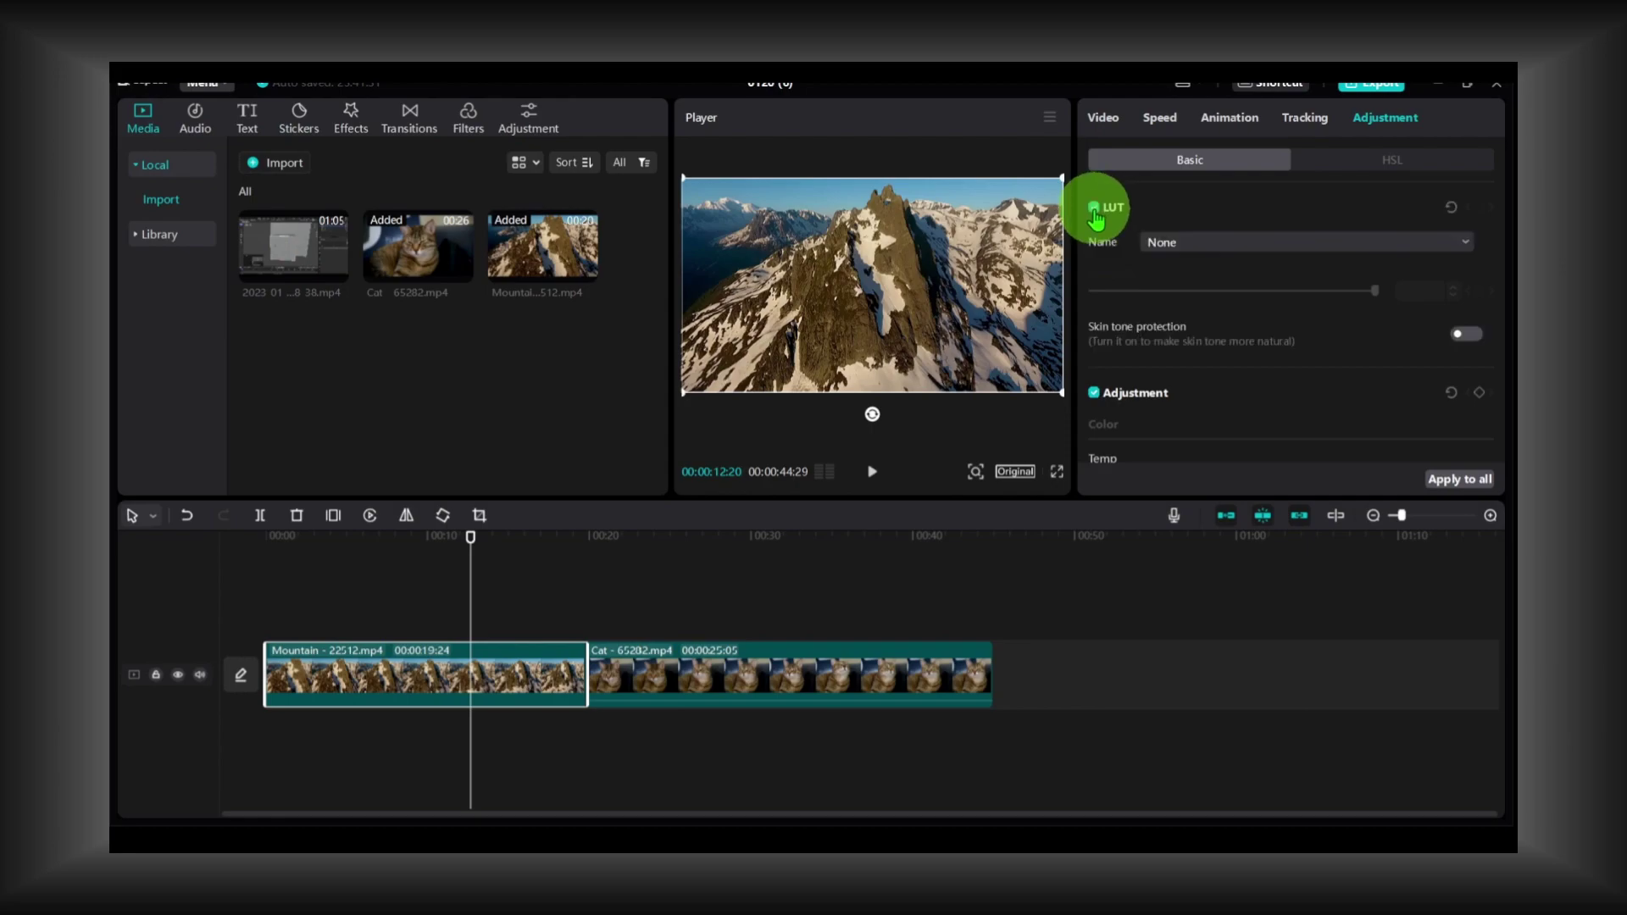
{"action": "scroll", "coordinate": [1111, 283], "scroll_direction": "down", "scroll_amount": 3}
{"action": "scroll", "coordinate": [1111, 283], "scroll_direction": "down", "scroll_amount": 2}
{"action": "scroll", "coordinate": [1111, 283], "scroll_direction": "up", "scroll_amount": 3}
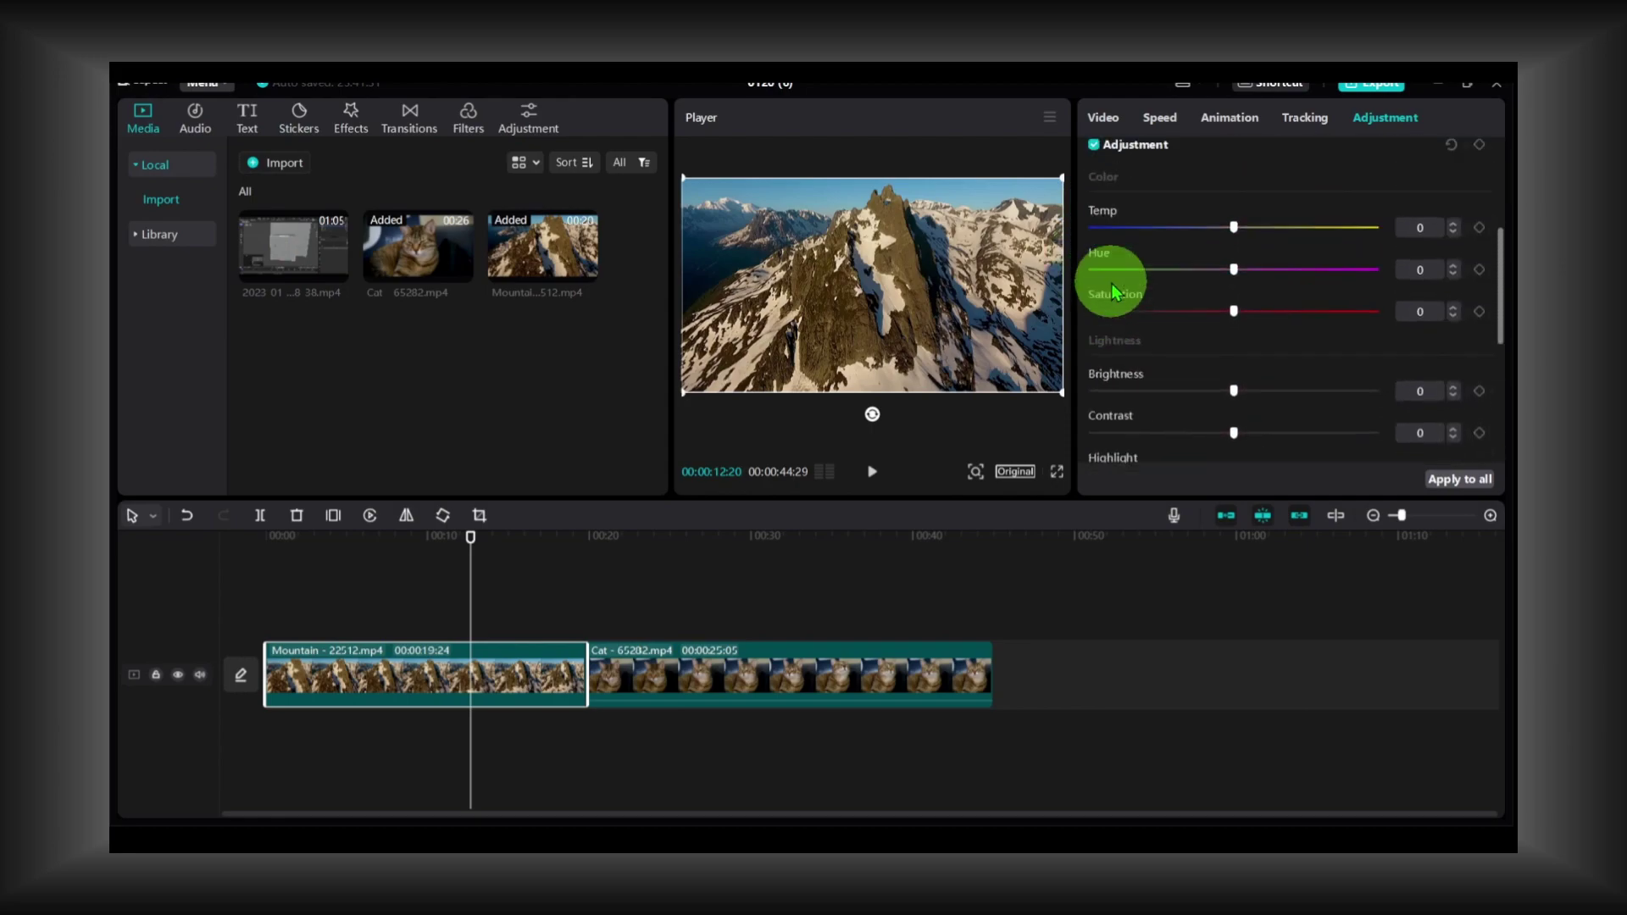
{"action": "scroll", "coordinate": [1111, 283], "scroll_direction": "up", "scroll_amount": 2}
{"action": "scroll", "coordinate": [1477, 243], "scroll_direction": "down", "scroll_amount": 3}
{"action": "scroll", "coordinate": [1504, 348], "scroll_direction": "down", "scroll_amount": 2}
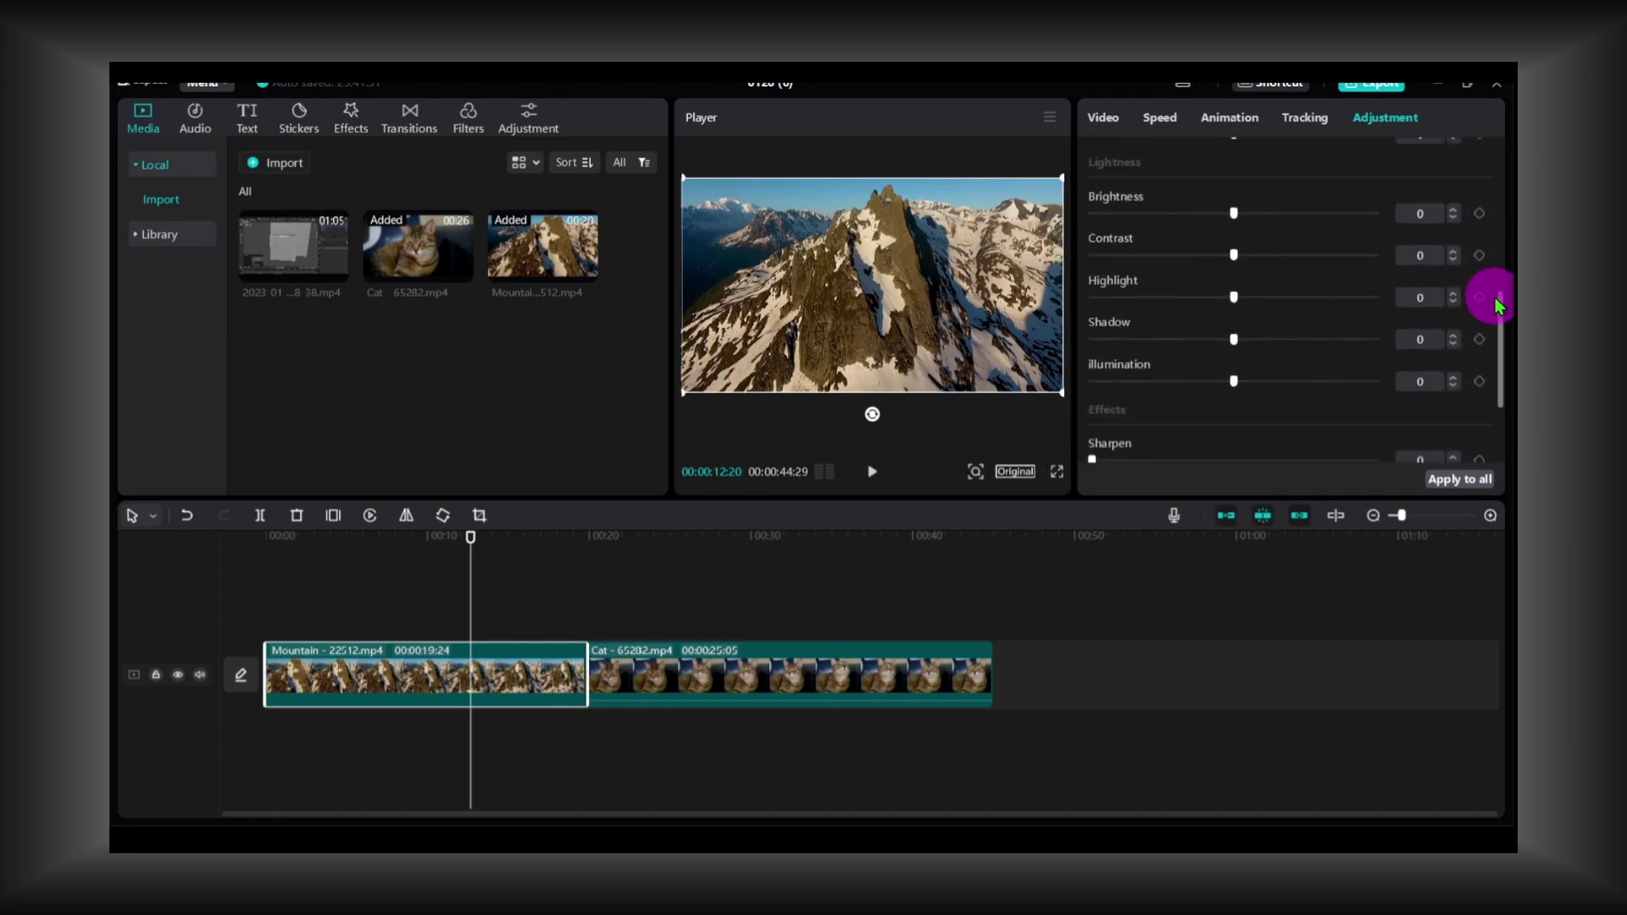
{"action": "left_click_drag", "start_coordinate": [1503, 347], "coordinate": [1490, 288]}
{"action": "left_click", "coordinate": [1233, 245]}
{"action": "left_click_drag", "start_coordinate": [1235, 247], "coordinate": [1253, 252]}
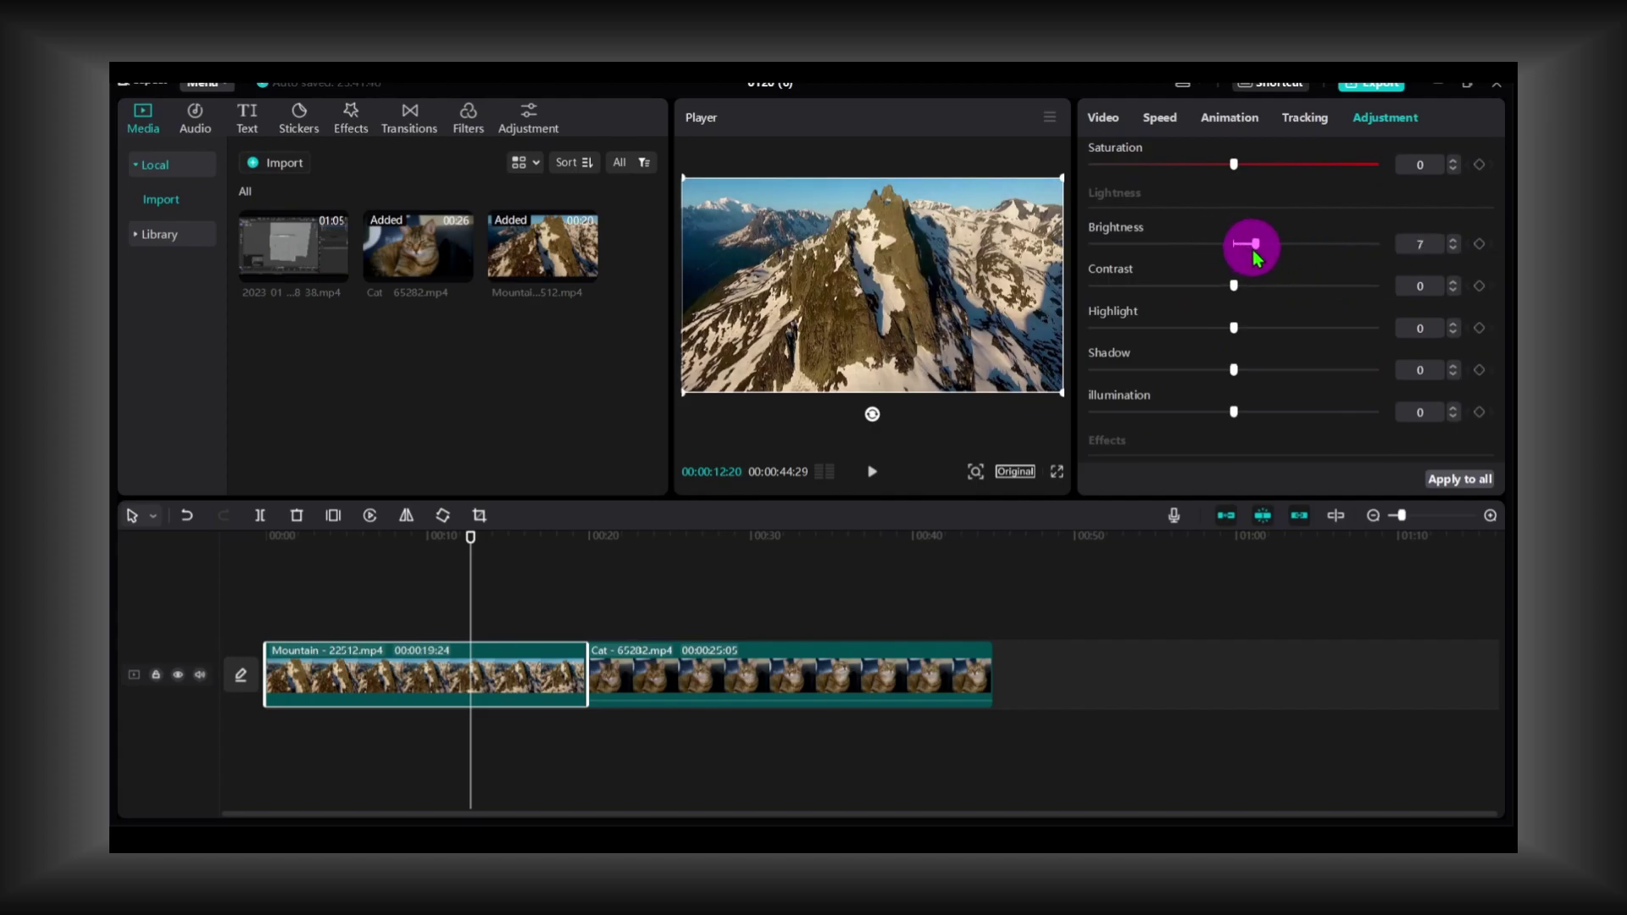
- Set Sharpen to 8, Particles to 6 and a Vignette of 31
{"action": "scroll", "coordinate": [1244, 307], "scroll_direction": "down", "scroll_amount": 2}
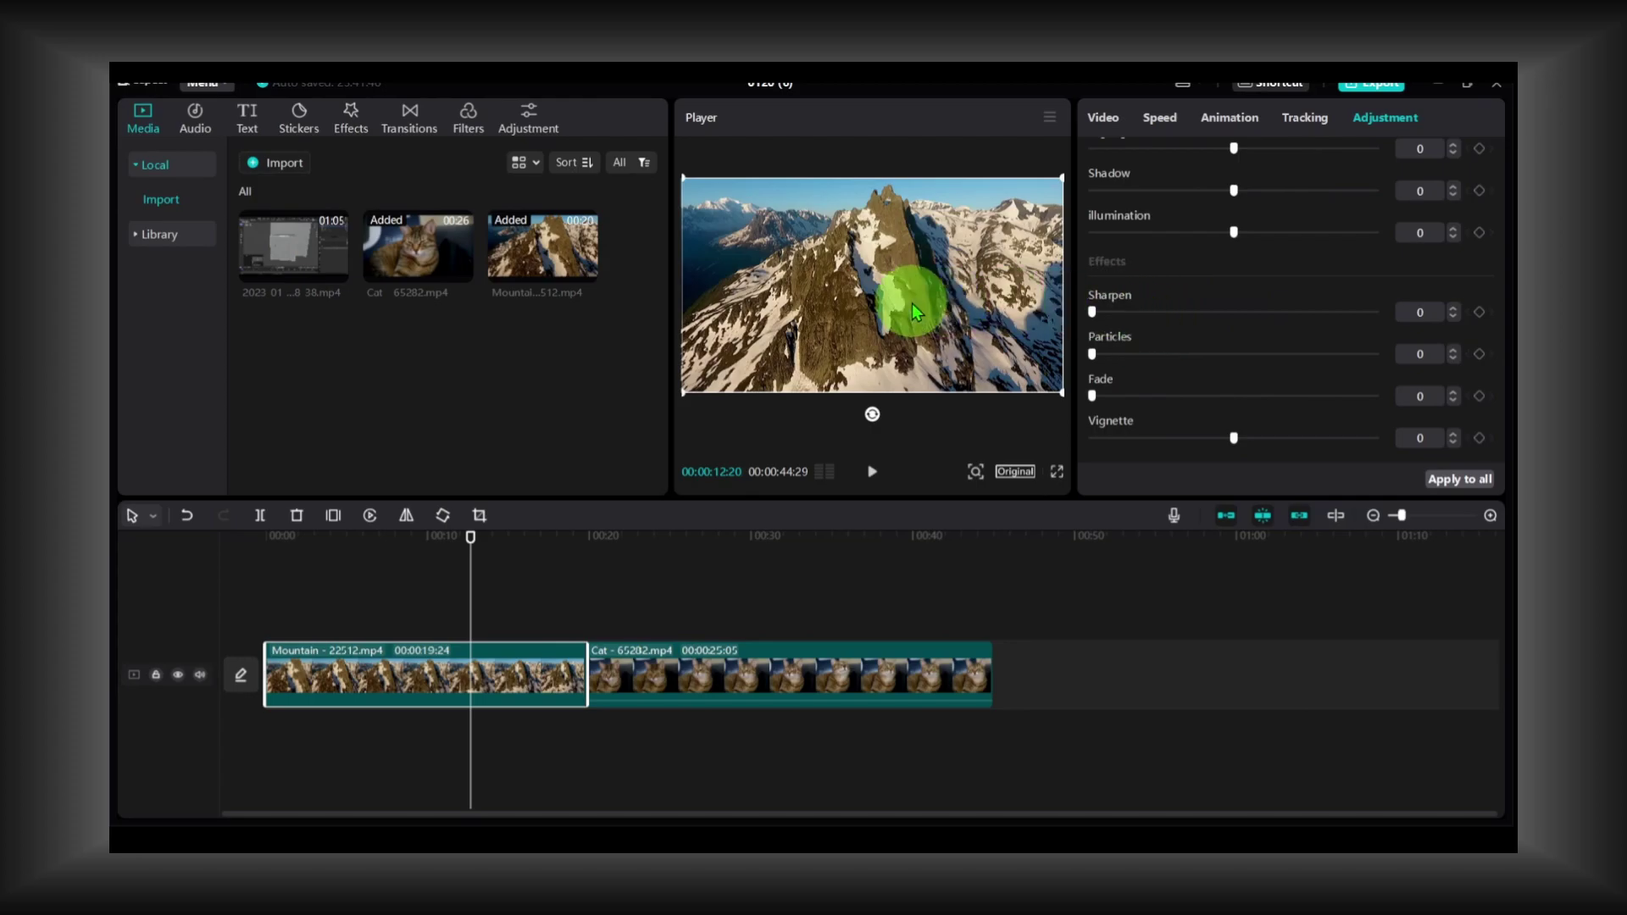
{"action": "left_click_drag", "start_coordinate": [1096, 313], "coordinate": [1125, 322]}
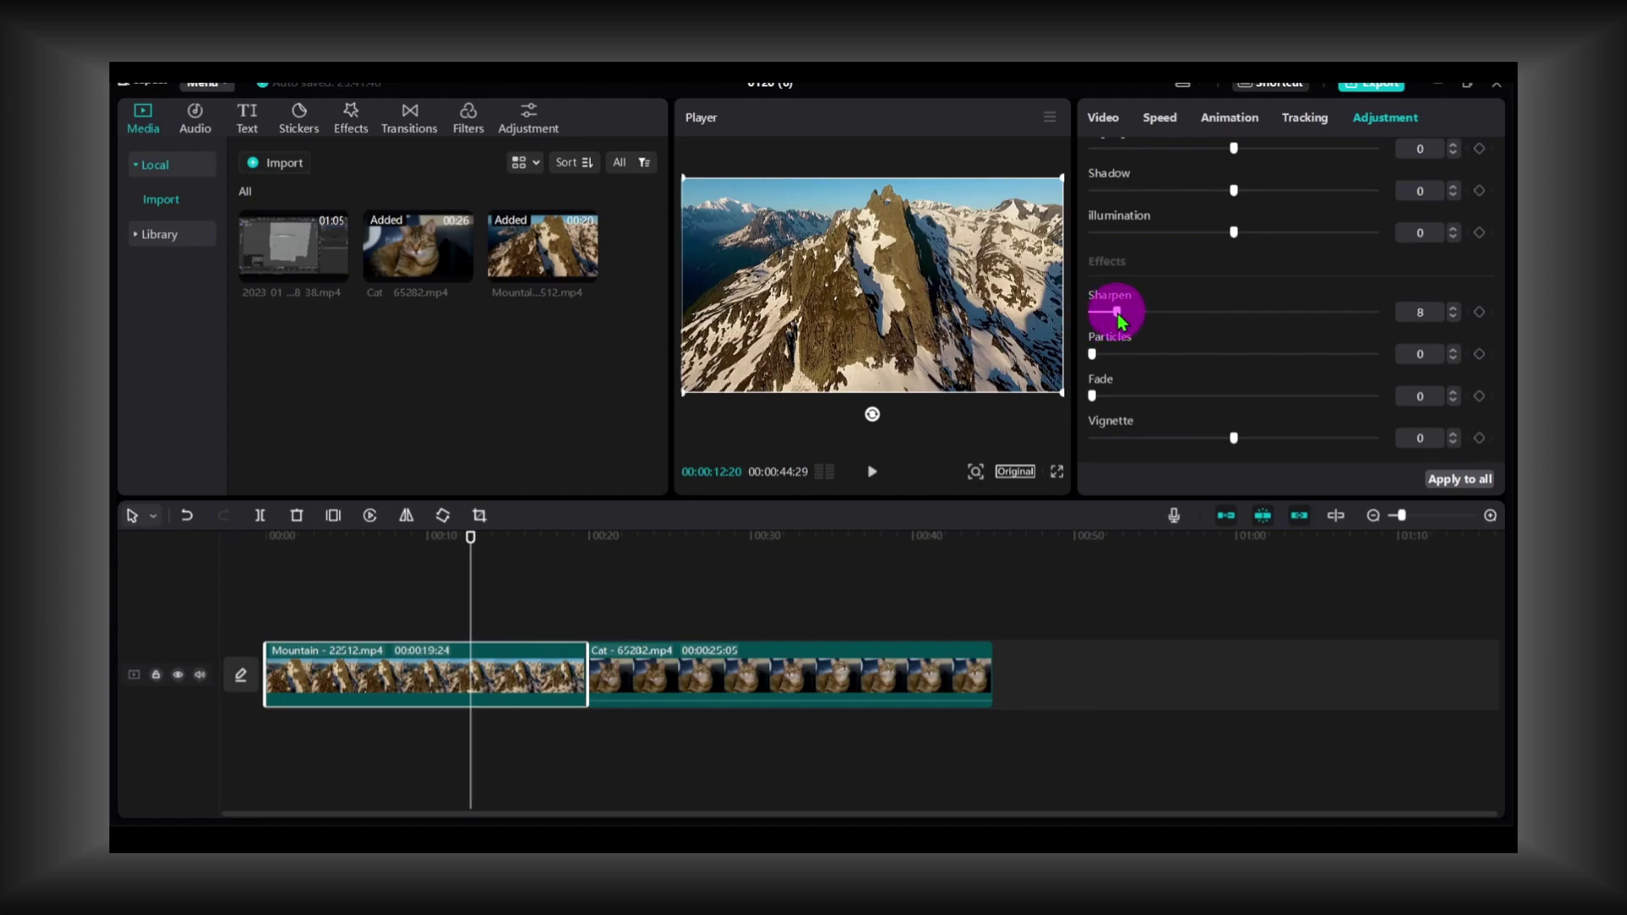
{"action": "mouse_move", "coordinate": [1115, 313]}
{"action": "left_mouse_down"}
{"action": "mouse_move", "coordinate": [1099, 355]}
{"action": "mouse_move", "coordinate": [1137, 355]}
{"action": "mouse_move", "coordinate": [1107, 362]}
{"action": "left_mouse_up"}
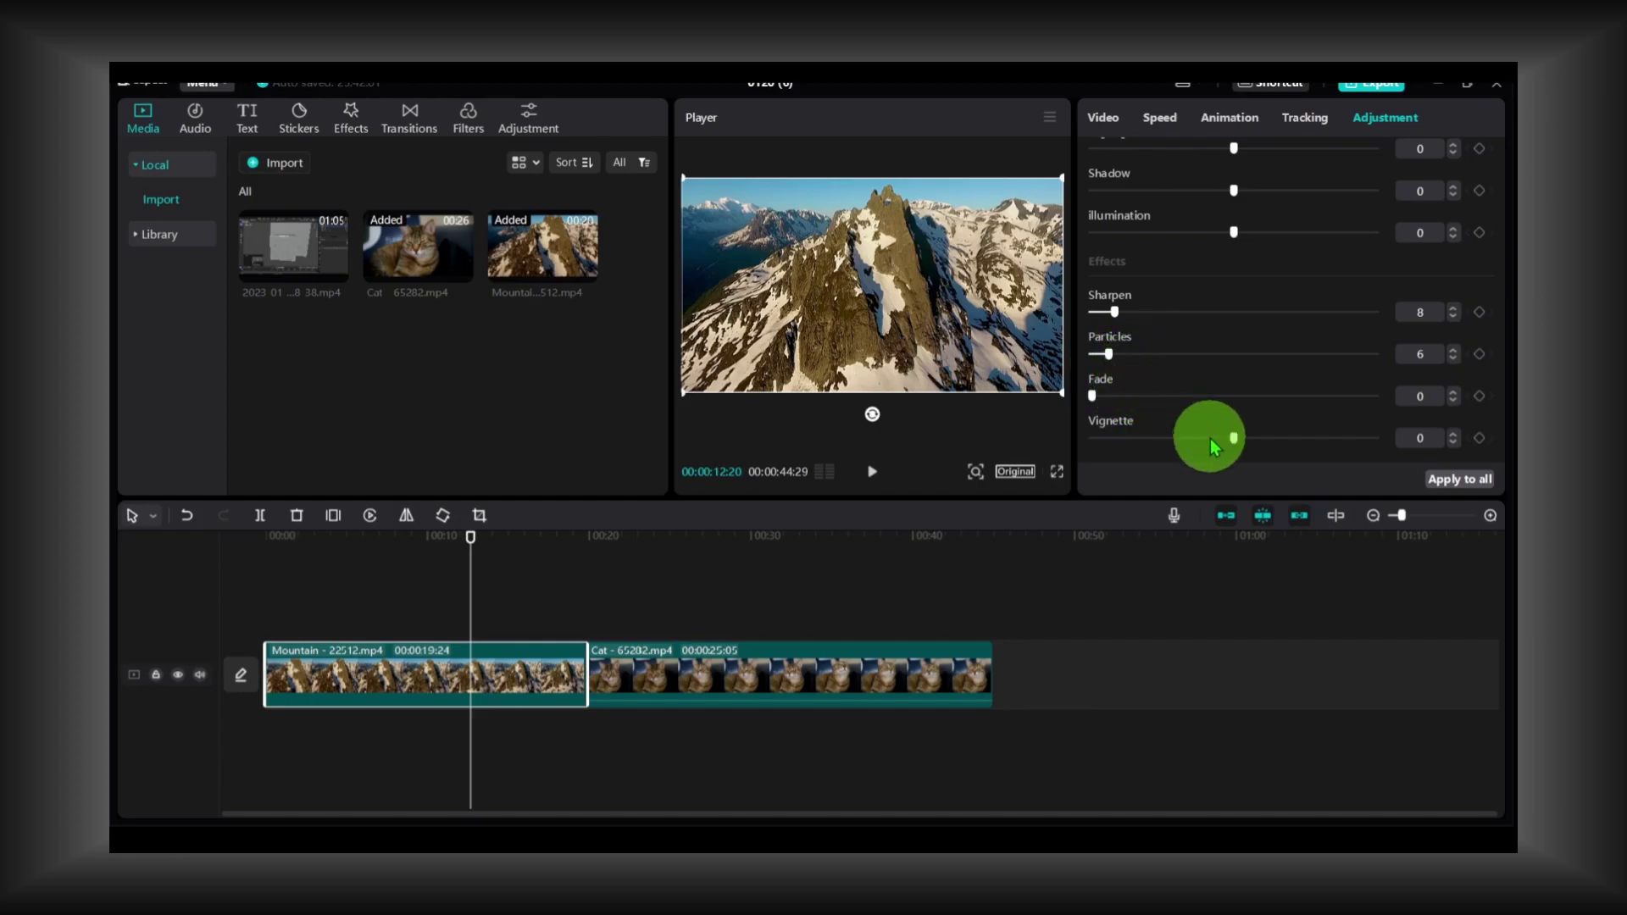
{"action": "left_click_drag", "start_coordinate": [1221, 450], "coordinate": [1227, 451]}
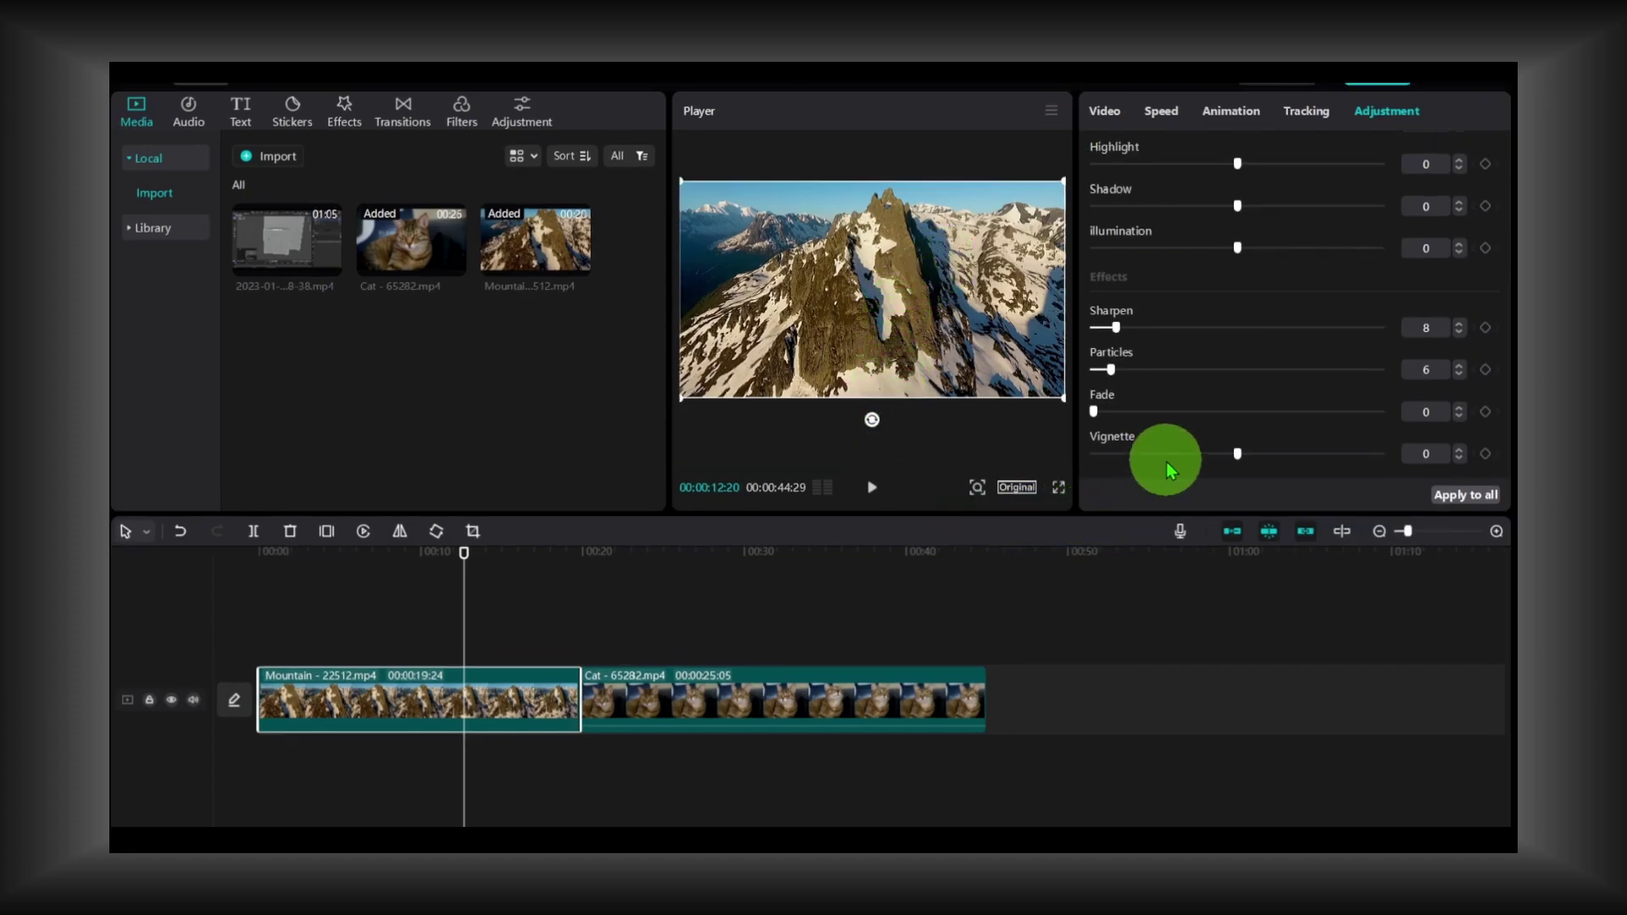
{"action": "left_click", "coordinate": [1237, 455]}
{"action": "left_click_drag", "start_coordinate": [1237, 454], "coordinate": [1333, 454]}
{"action": "scroll", "coordinate": [1249, 392], "scroll_direction": "up", "scroll_amount": 2}
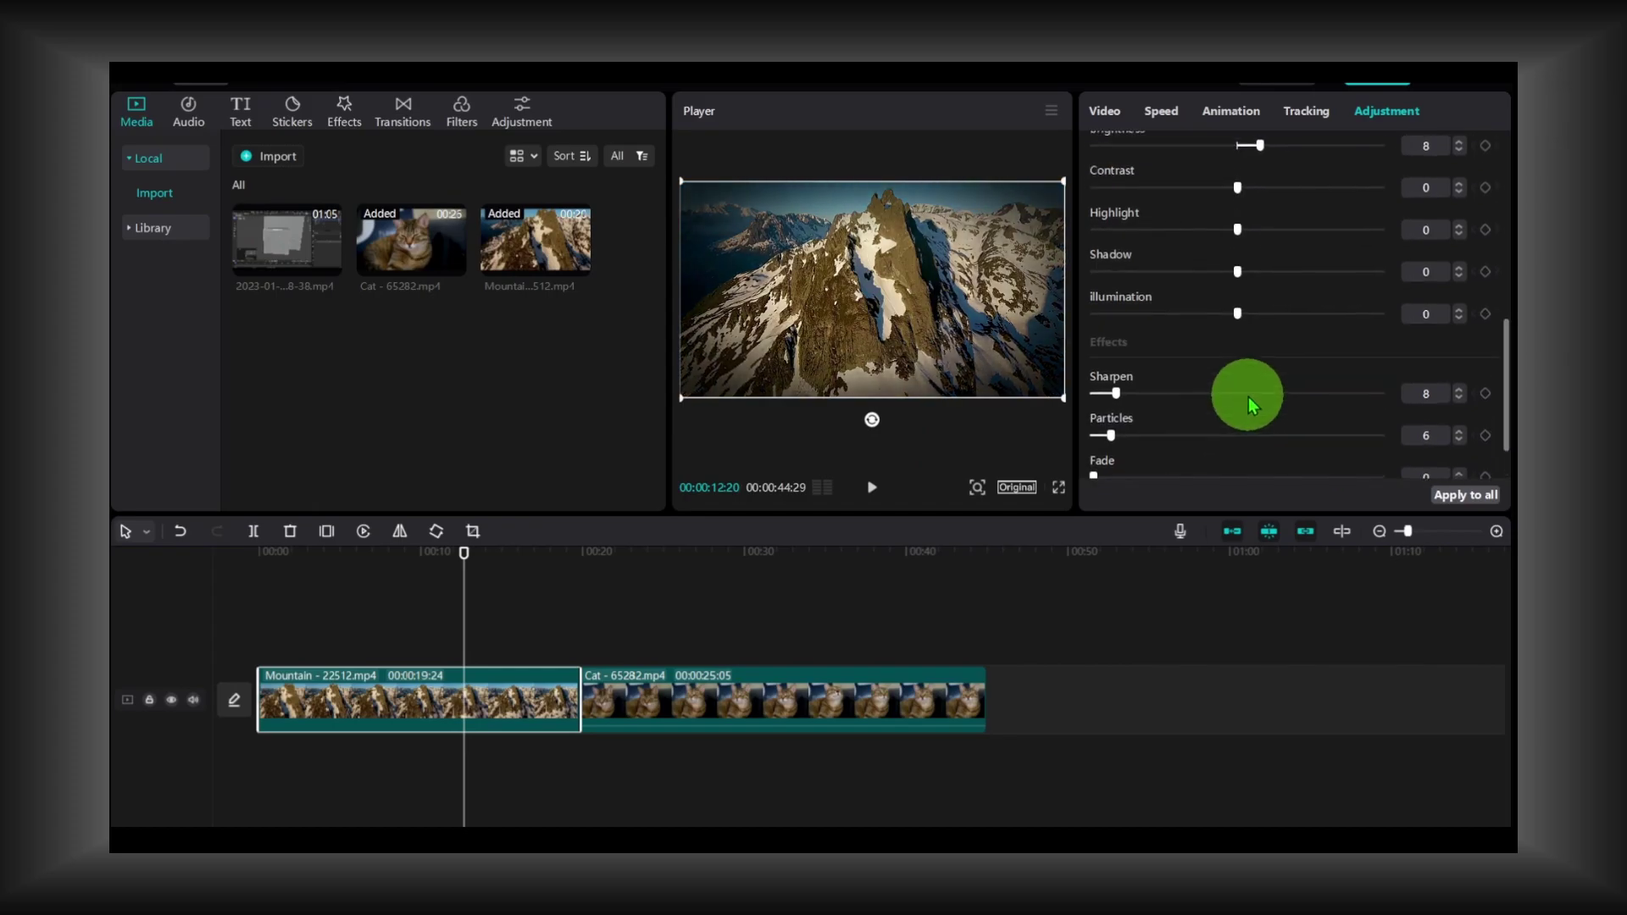
{"action": "scroll", "coordinate": [1245, 399], "scroll_direction": "up", "scroll_amount": 1}
{"action": "scroll", "coordinate": [1244, 395], "scroll_direction": "up", "scroll_amount": 1}
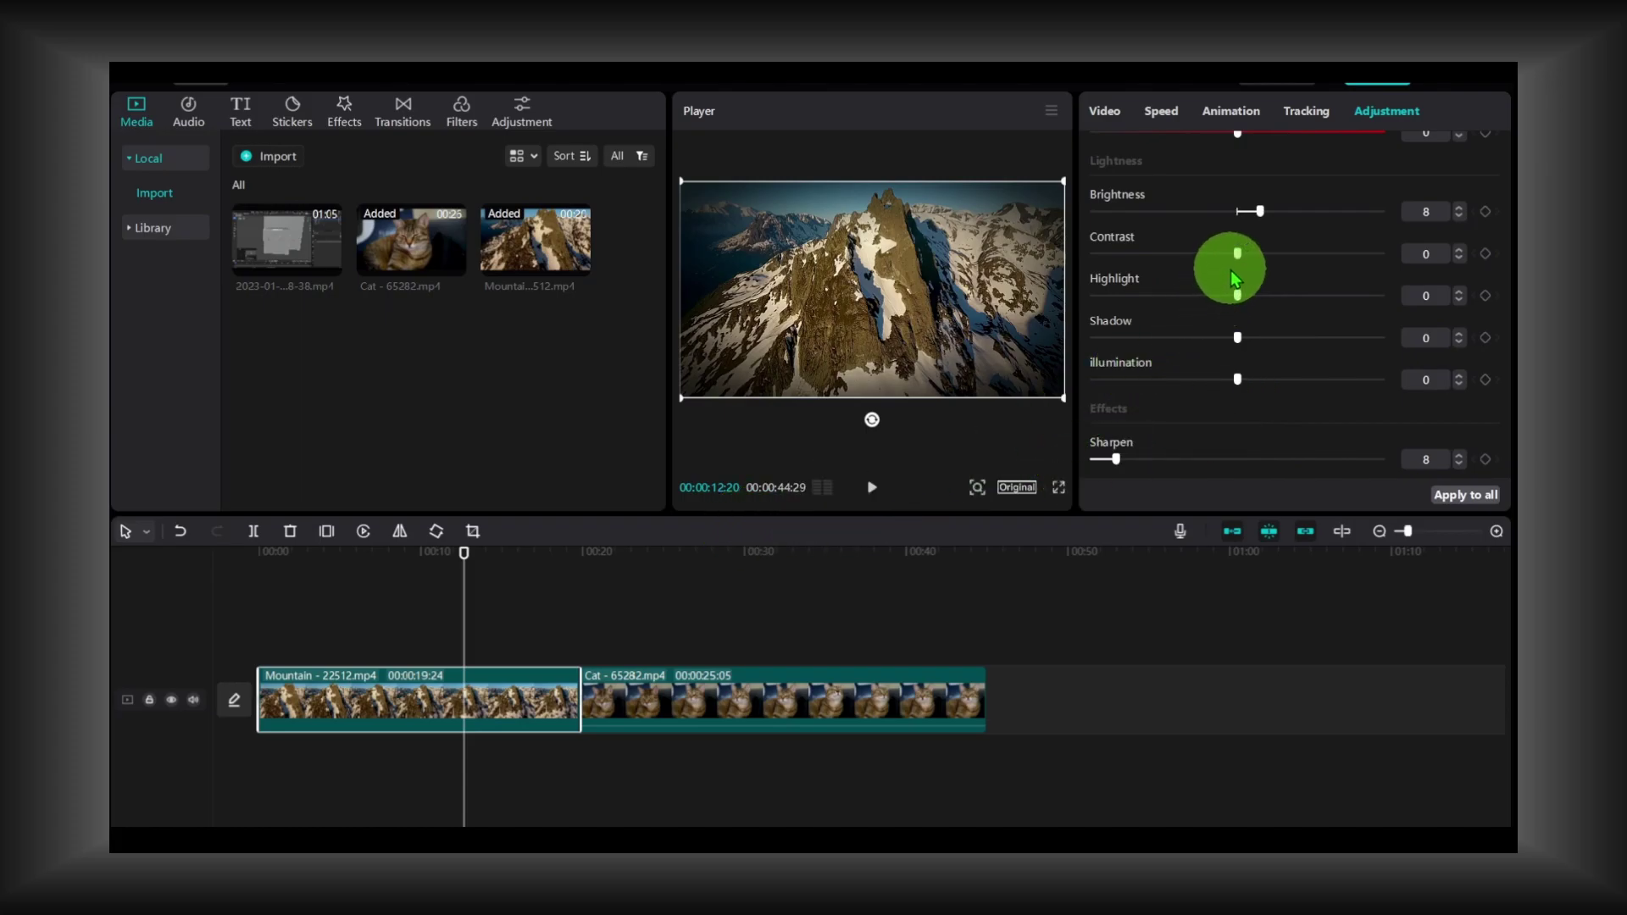
- Raise the Mountain clip's Contrast slider to 9 and Illumination slider to 18
{"action": "left_click_drag", "start_coordinate": [1238, 254], "coordinate": [1253, 254]}
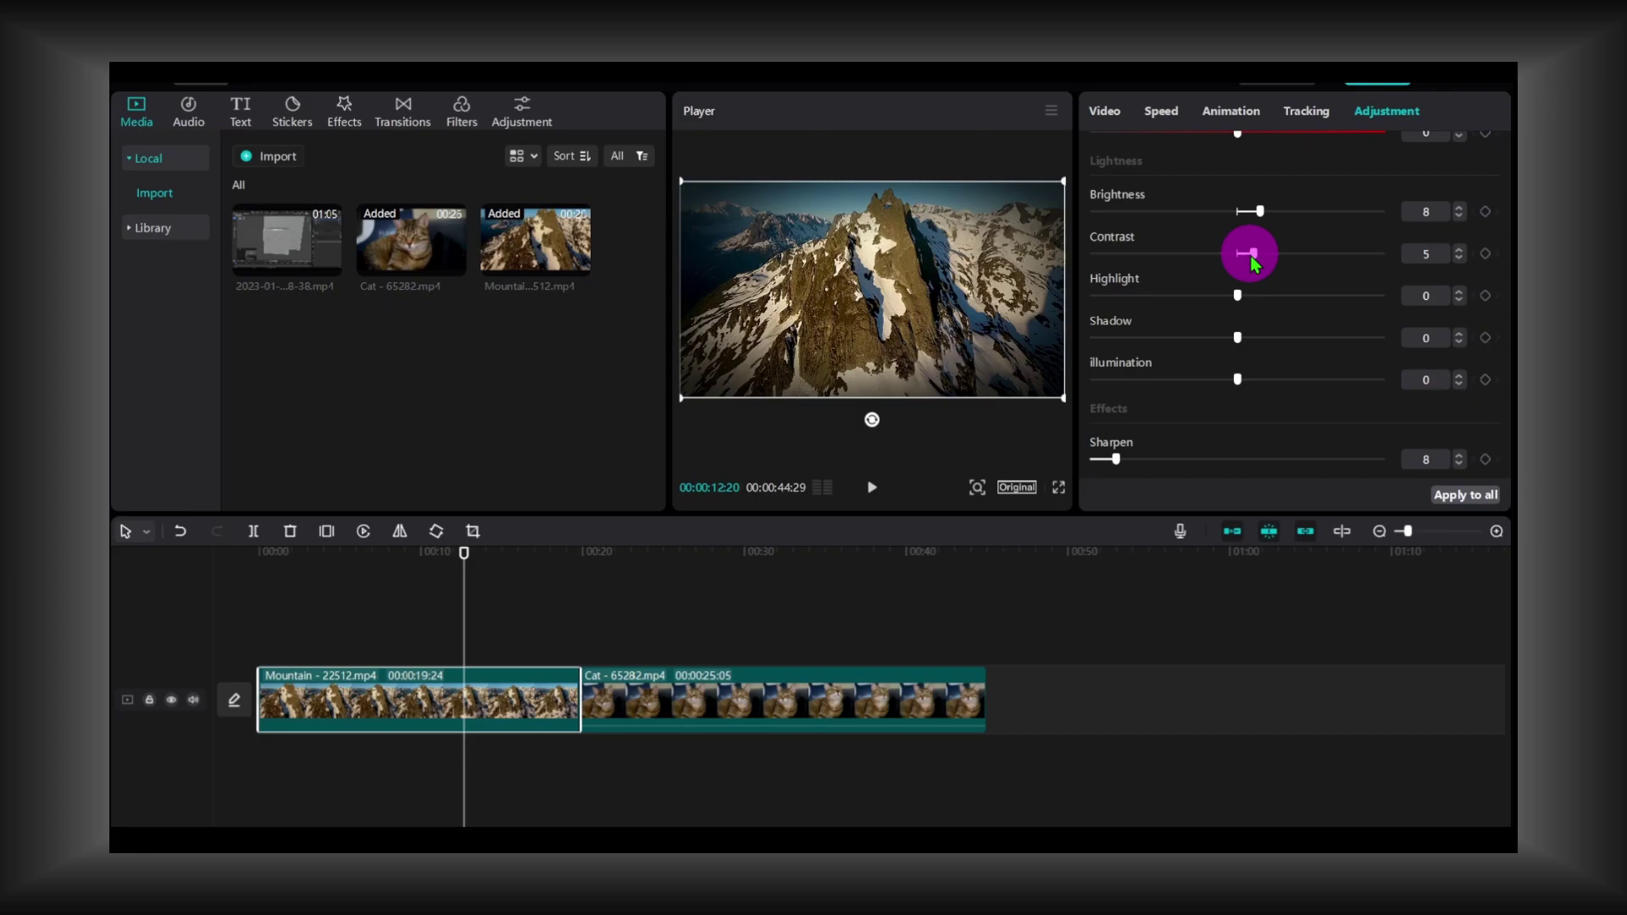
{"action": "mouse_move", "coordinate": [1253, 255]}
{"action": "left_mouse_down"}
{"action": "mouse_move", "coordinate": [1354, 254]}
{"action": "mouse_move", "coordinate": [1260, 254]}
{"action": "mouse_move", "coordinate": [1263, 267]}
{"action": "left_mouse_up"}
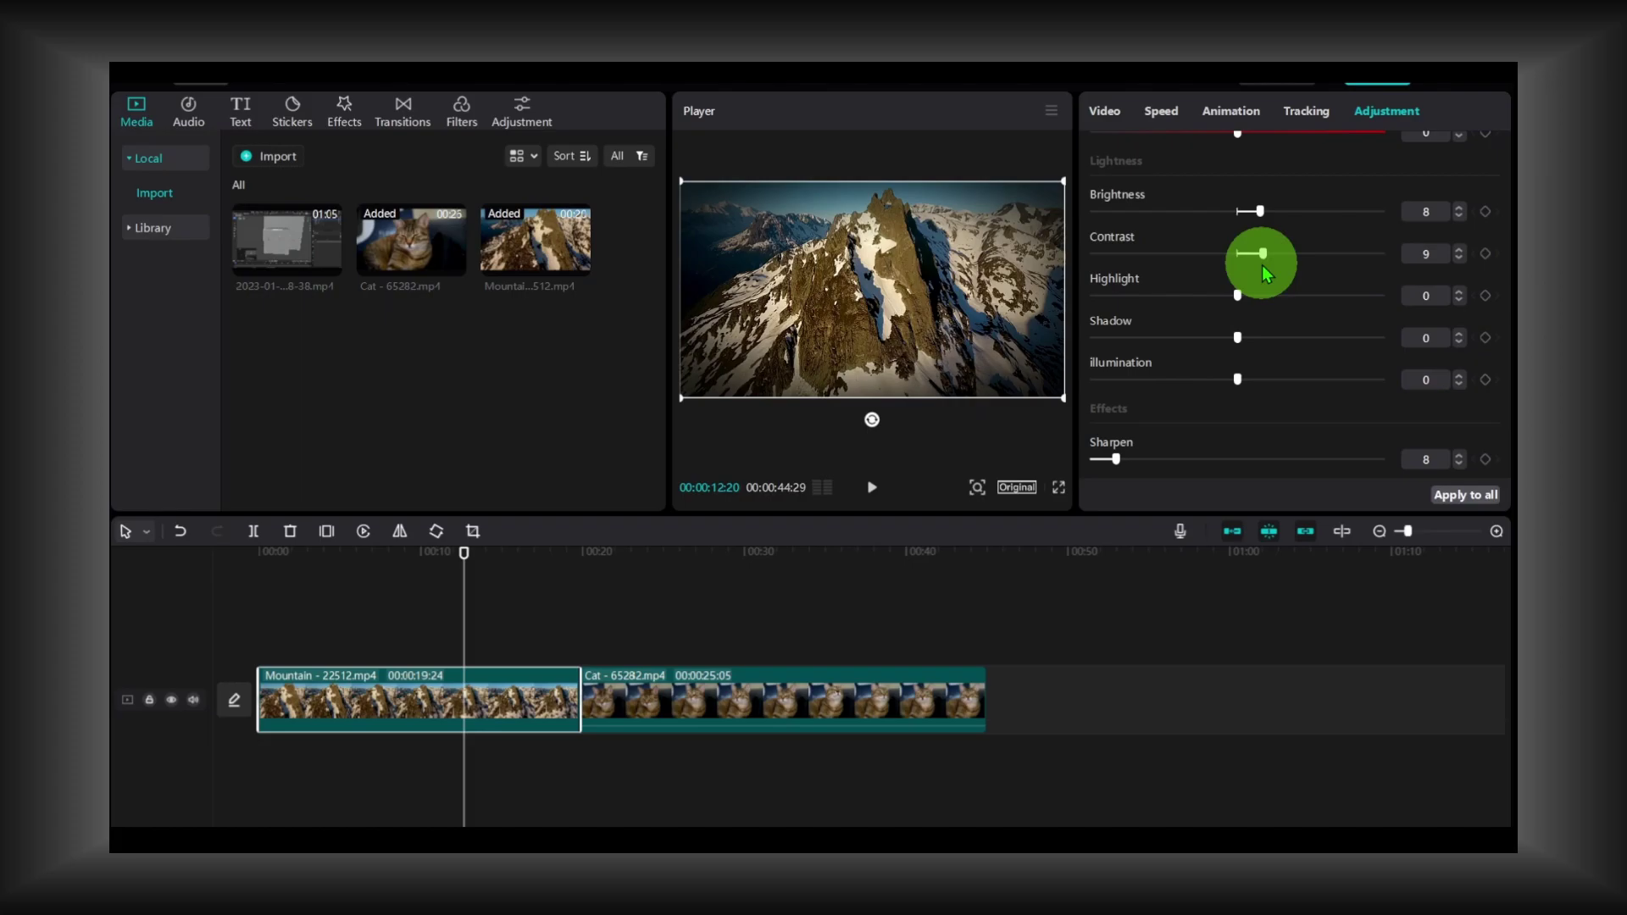
{"action": "left_click_drag", "start_coordinate": [1237, 378], "coordinate": [1289, 392]}
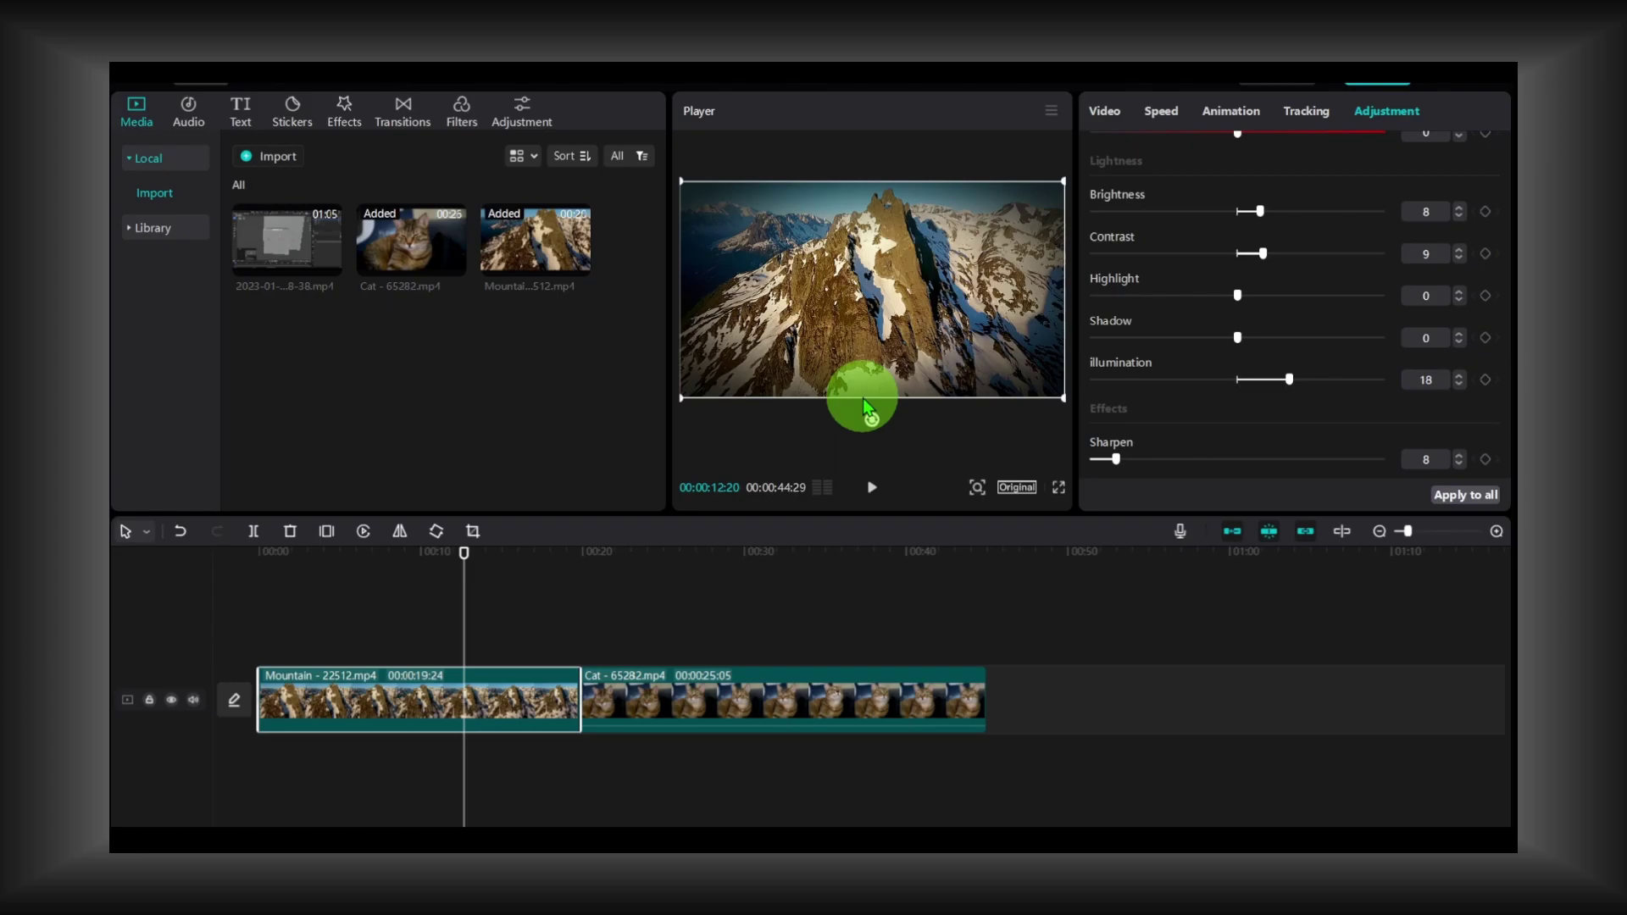
- Push Illumination up to 22 and review the remaining Adjustment sliders
{"action": "mouse_move", "coordinate": [1289, 379]}
{"action": "left_mouse_down"}
{"action": "mouse_move", "coordinate": [1246, 381]}
{"action": "mouse_move", "coordinate": [1302, 388]}
{"action": "left_mouse_up"}
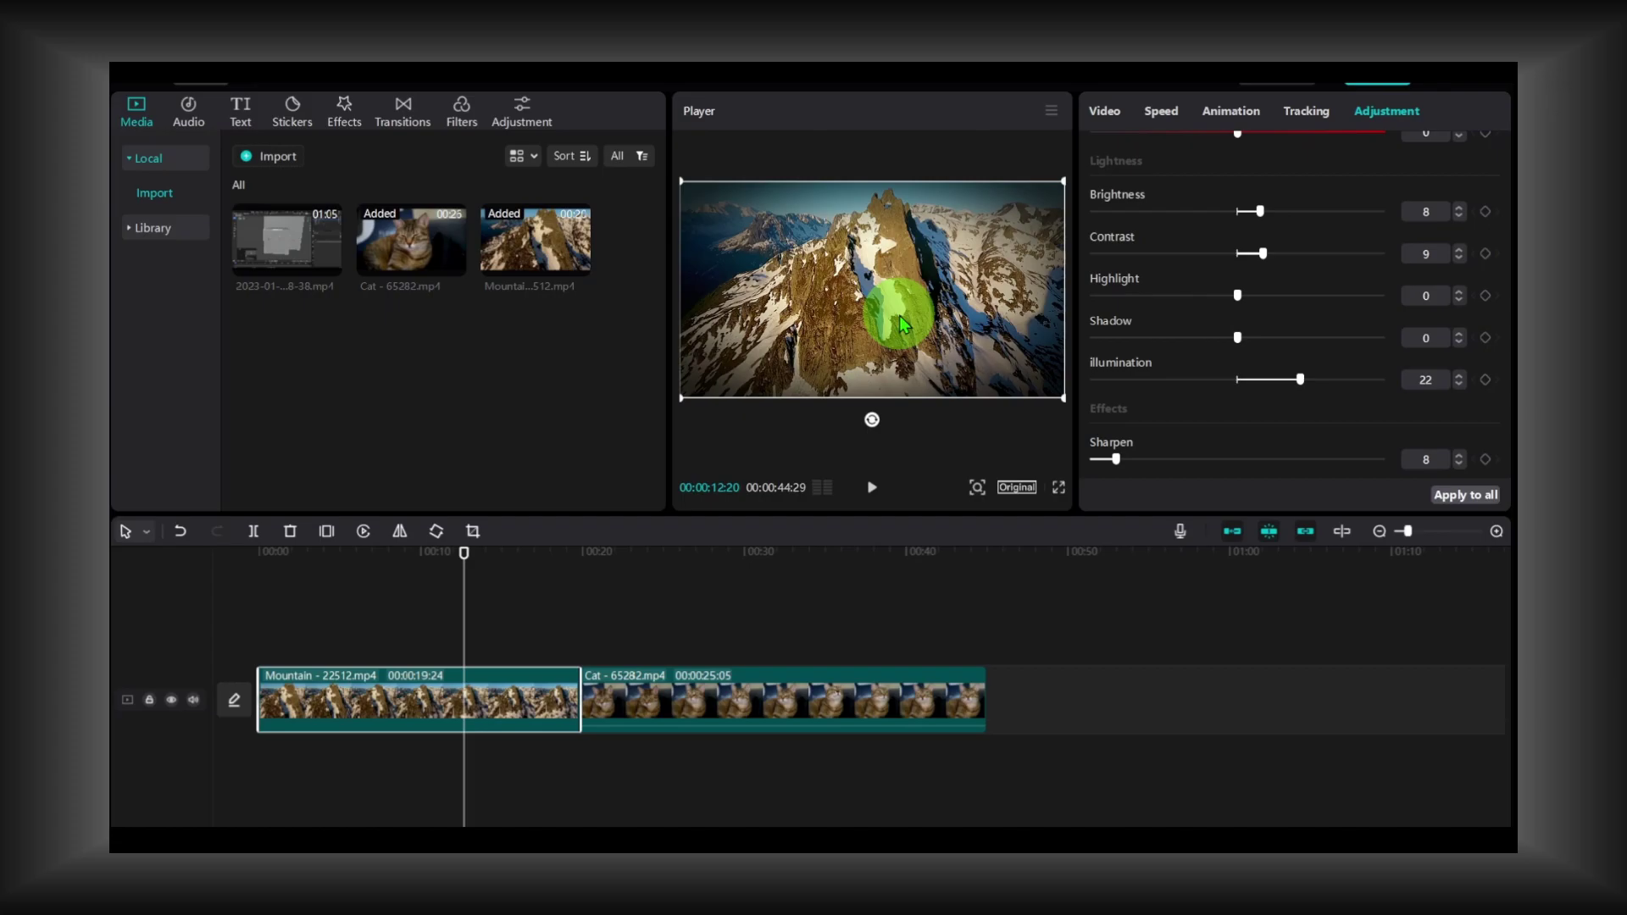
{"action": "scroll", "coordinate": [1115, 327], "scroll_direction": "down", "scroll_amount": 1}
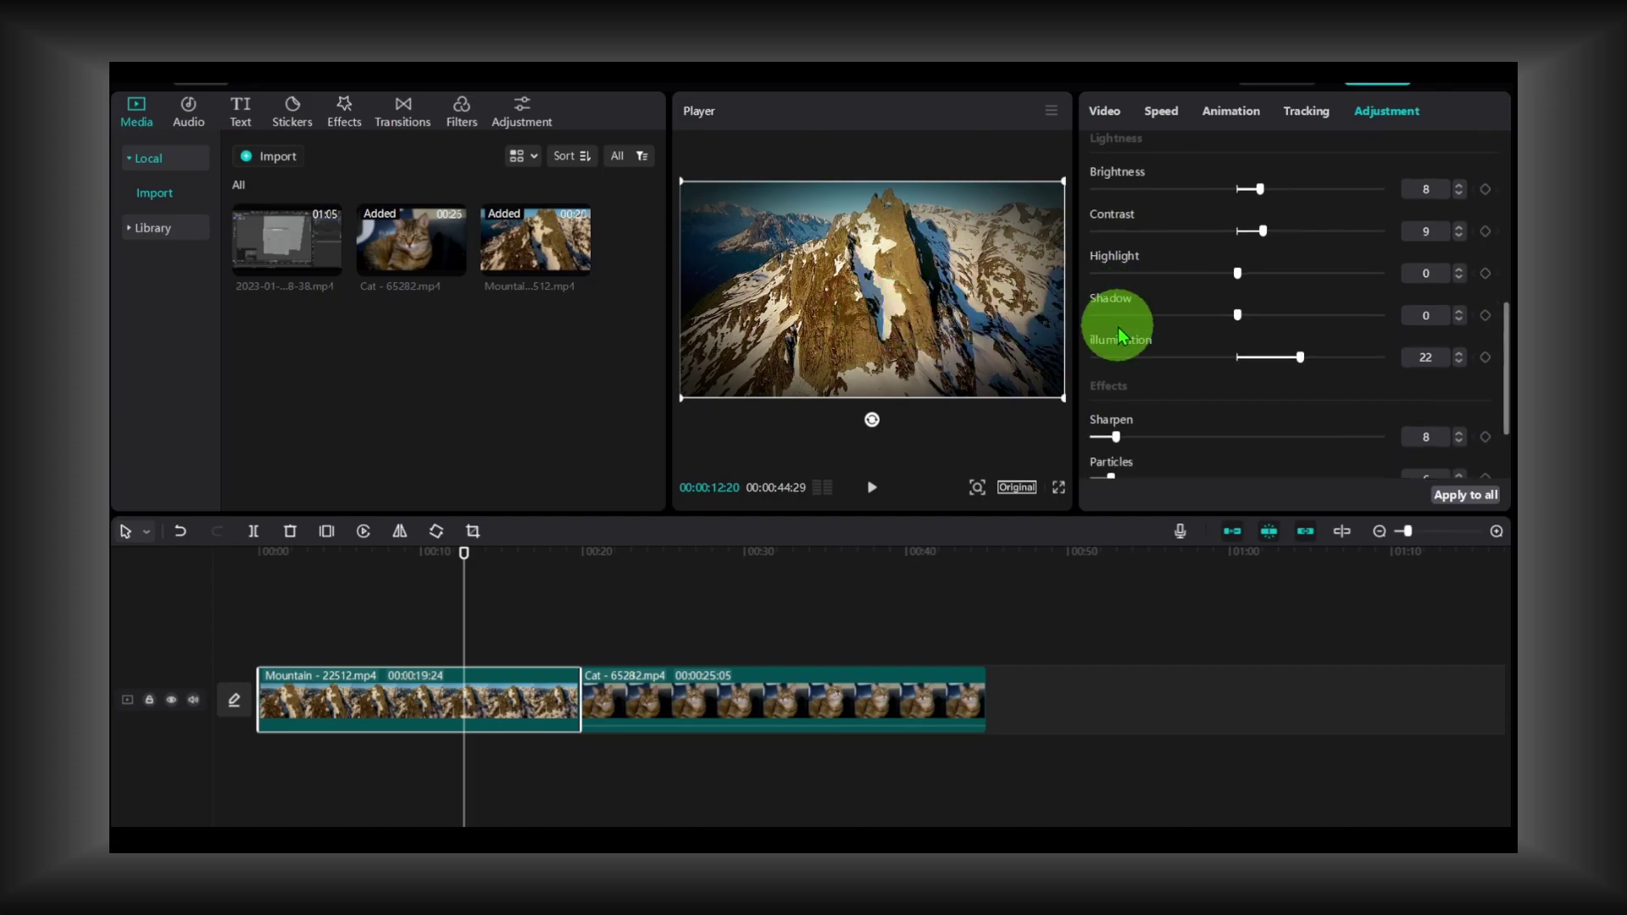
{"action": "scroll", "coordinate": [1169, 334], "scroll_direction": "down", "scroll_amount": 1}
{"action": "scroll", "coordinate": [1174, 337], "scroll_direction": "down", "scroll_amount": 2}
{"action": "scroll", "coordinate": [1173, 338], "scroll_direction": "up", "scroll_amount": 1}
{"action": "scroll", "coordinate": [1173, 337], "scroll_direction": "up", "scroll_amount": 1}
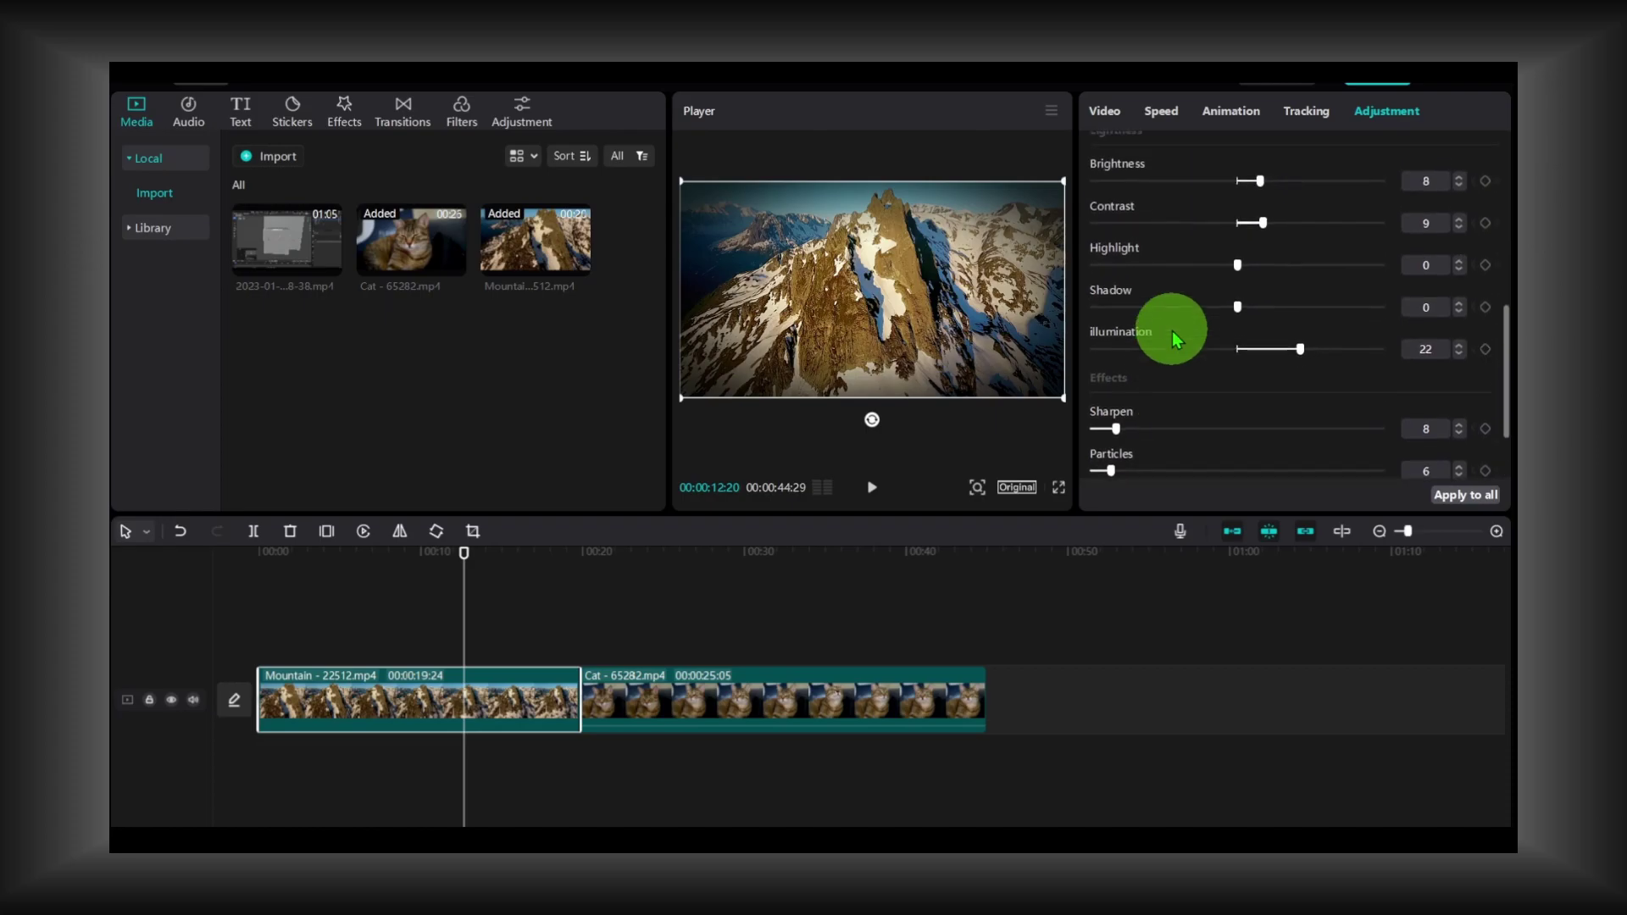
- Nudge the Mountain clip's Saturation slider to 5 and review the Adjustment panel
{"action": "scroll", "coordinate": [1173, 336], "scroll_direction": "up", "scroll_amount": 1}
{"action": "scroll", "coordinate": [1202, 324], "scroll_direction": "up", "scroll_amount": 1}
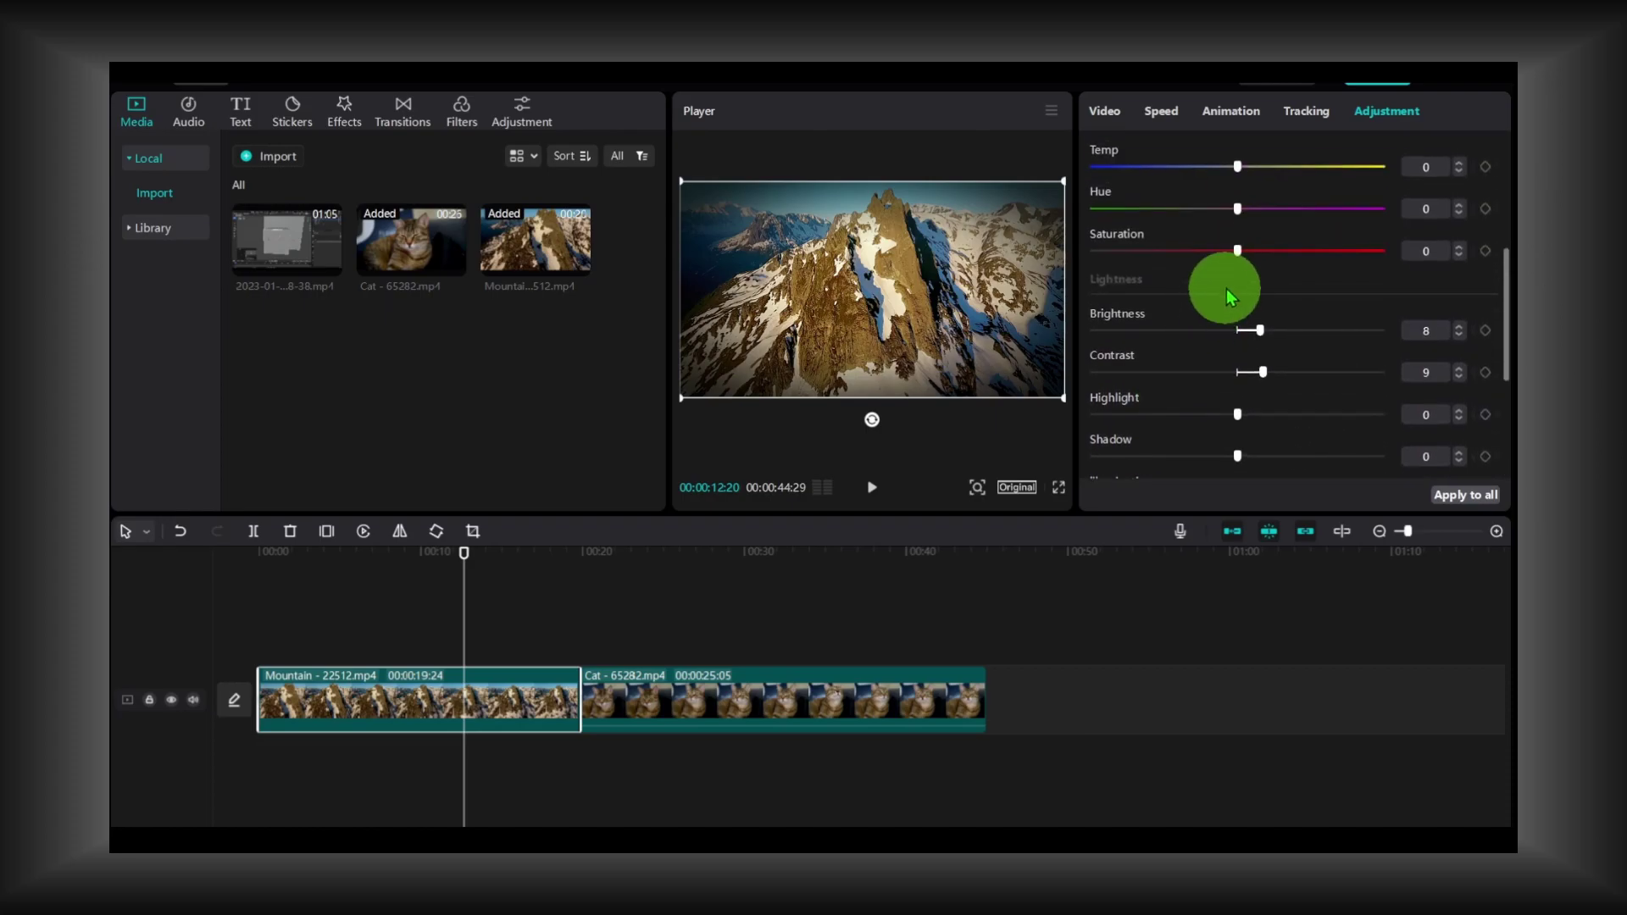
{"action": "left_click", "coordinate": [1250, 251]}
{"action": "mouse_move", "coordinate": [1250, 251]}
{"action": "left_mouse_down"}
{"action": "mouse_move", "coordinate": [1268, 251]}
{"action": "mouse_move", "coordinate": [1198, 251]}
{"action": "mouse_move", "coordinate": [1398, 250]}
{"action": "mouse_move", "coordinate": [1192, 254]}
{"action": "mouse_move", "coordinate": [1258, 260]}
{"action": "mouse_move", "coordinate": [1246, 252]}
{"action": "left_mouse_up"}
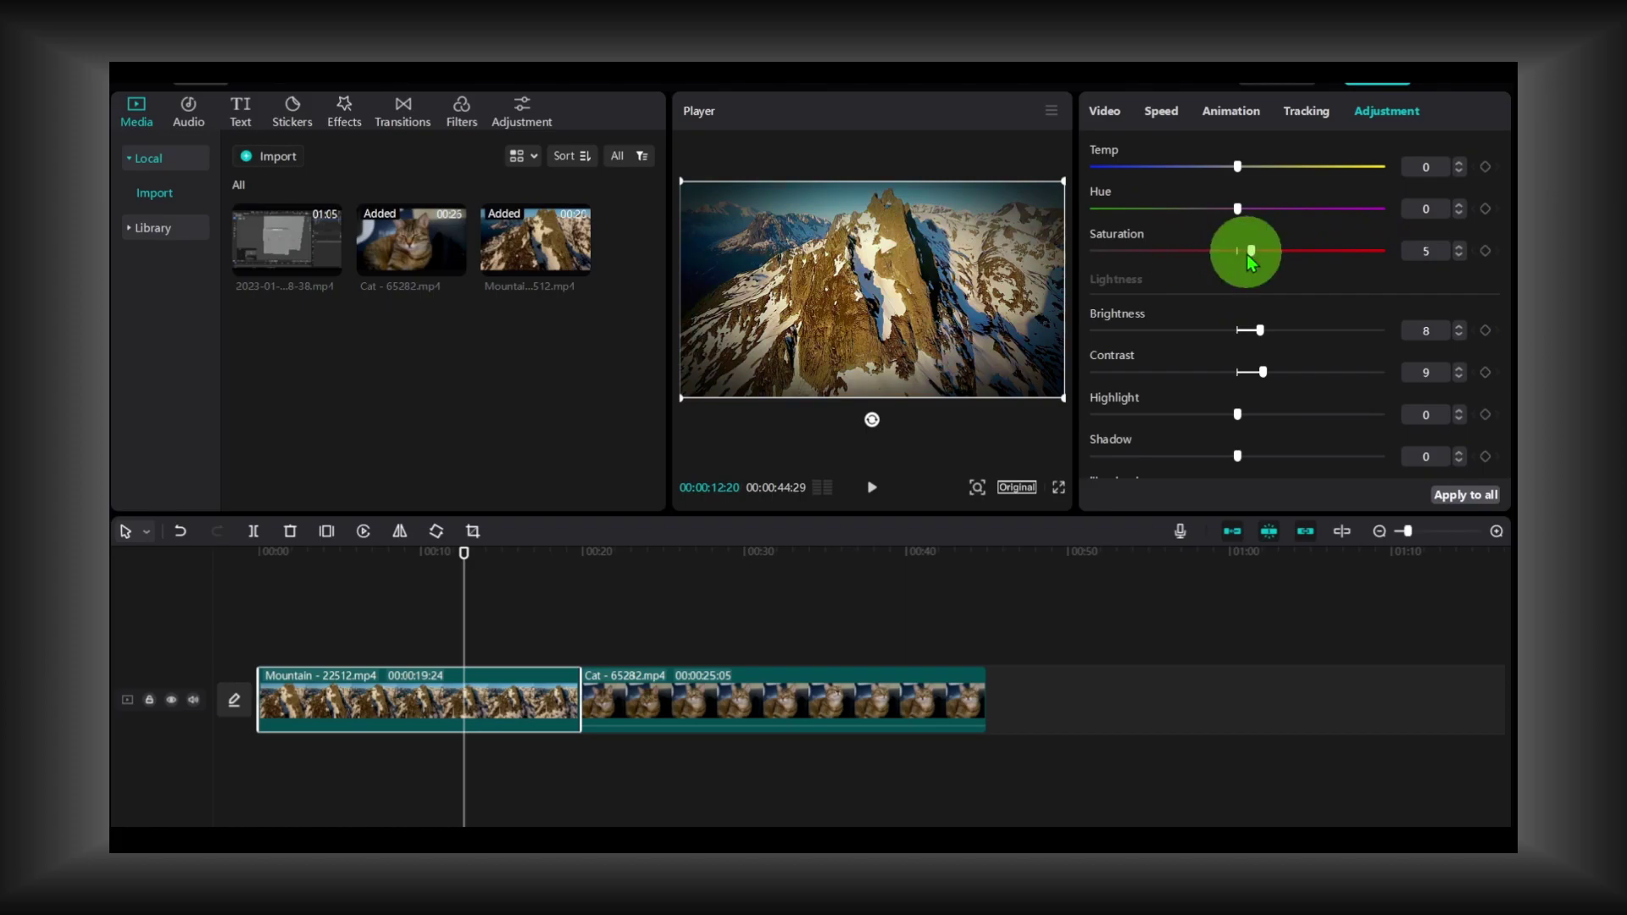
{"action": "scroll", "coordinate": [1252, 254], "scroll_direction": "up", "scroll_amount": 2}
{"action": "scroll", "coordinate": [1265, 261], "scroll_direction": "up", "scroll_amount": 2}
{"action": "scroll", "coordinate": [1265, 261], "scroll_direction": "up", "scroll_amount": 2}
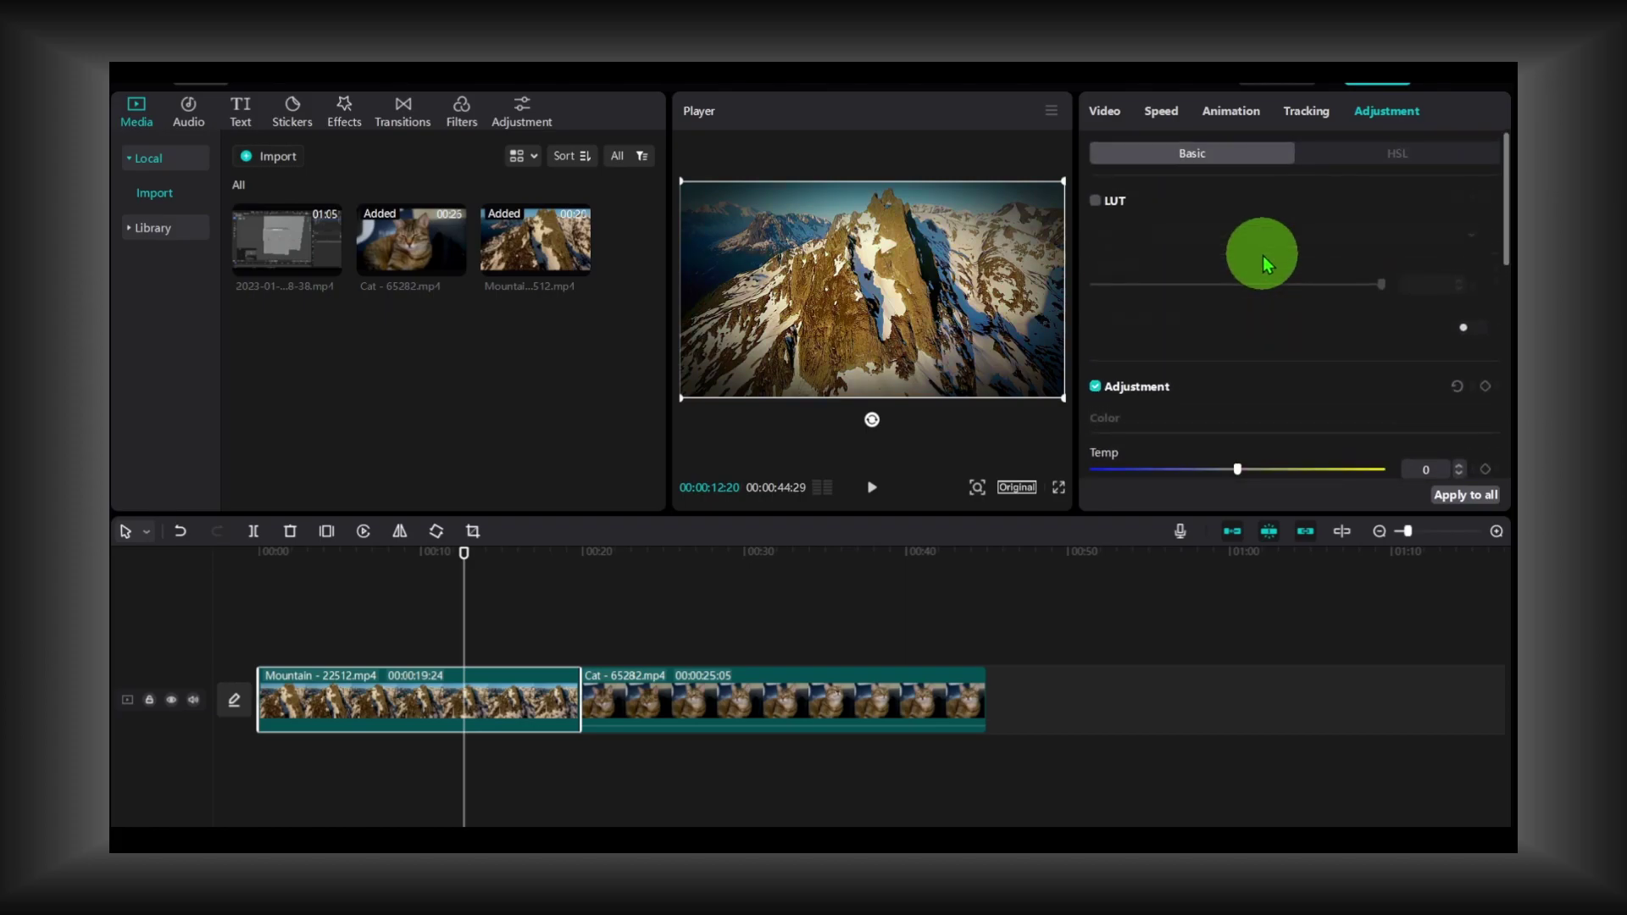
{"action": "scroll", "coordinate": [1265, 262], "scroll_direction": "down", "scroll_amount": 5}
{"action": "scroll", "coordinate": [1265, 262], "scroll_direction": "down", "scroll_amount": 2}
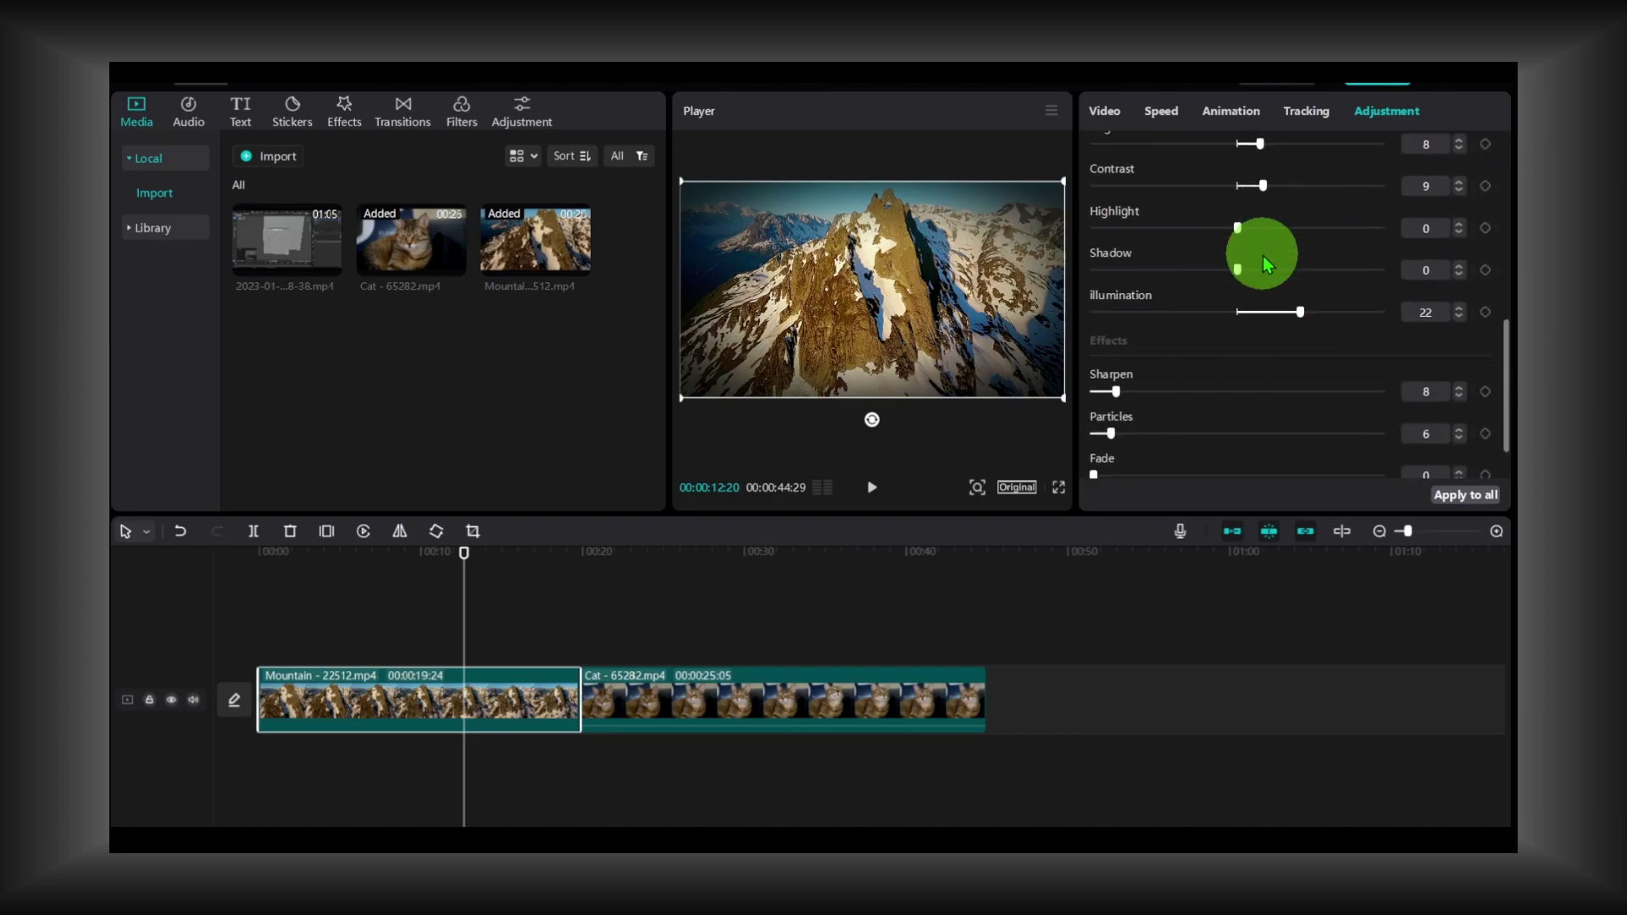
{"action": "scroll", "coordinate": [1265, 263], "scroll_direction": "down", "scroll_amount": 1}
{"action": "scroll", "coordinate": [1265, 263], "scroll_direction": "down", "scroll_amount": 1}
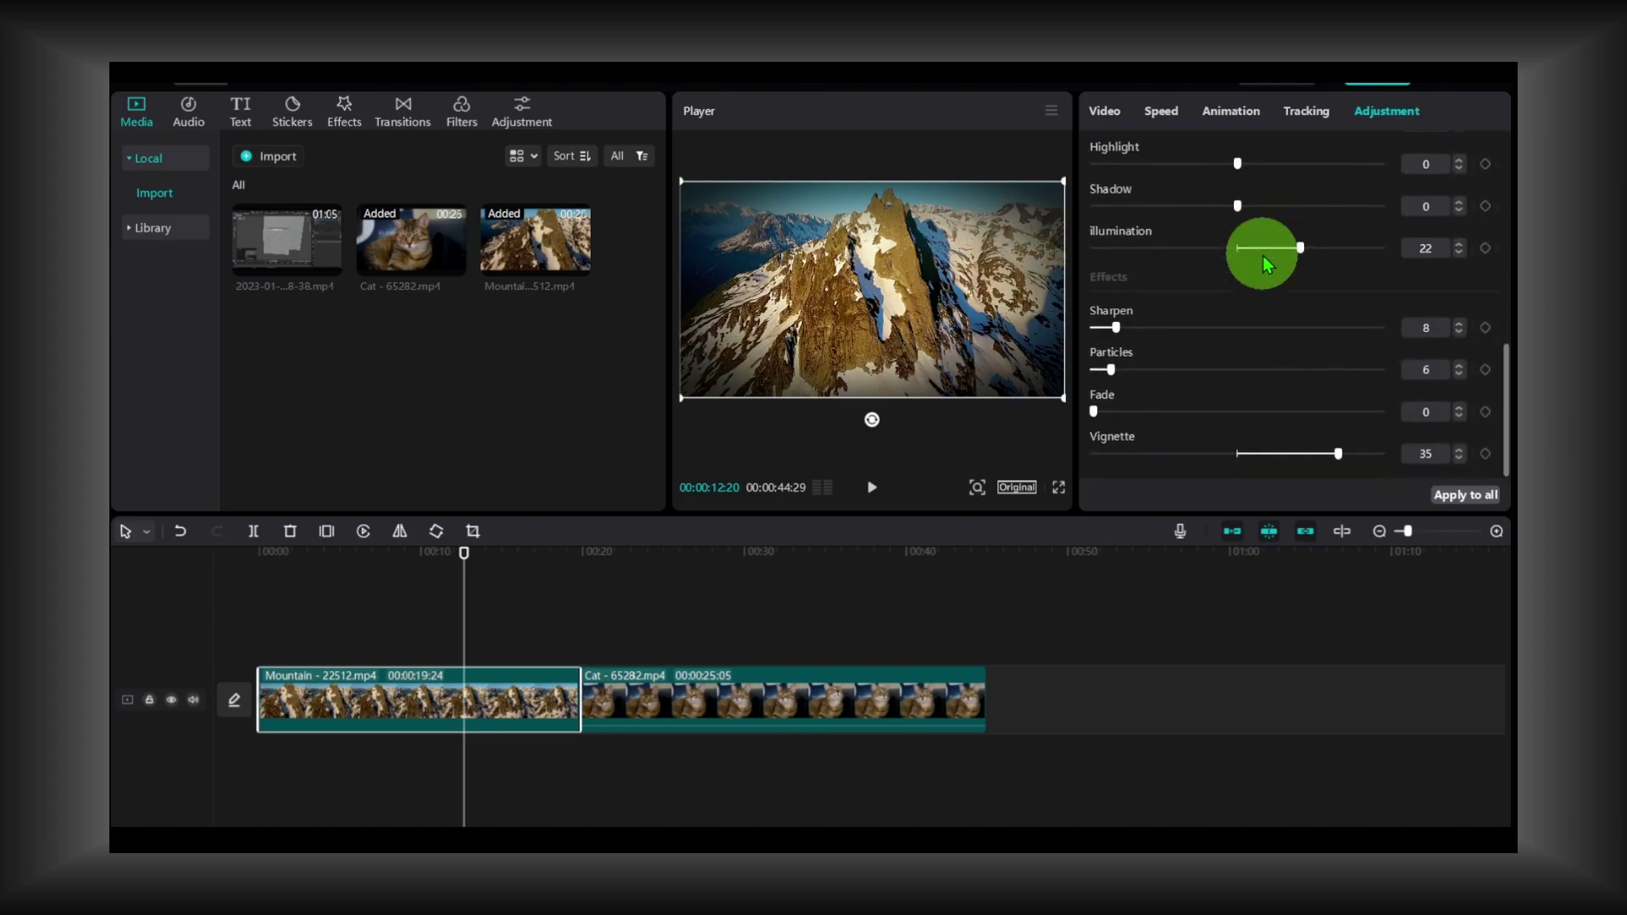
- Set the export resolution to 4K and check the Frame rate and Bit rate options
{"action": "left_click", "coordinate": [1373, 82]}
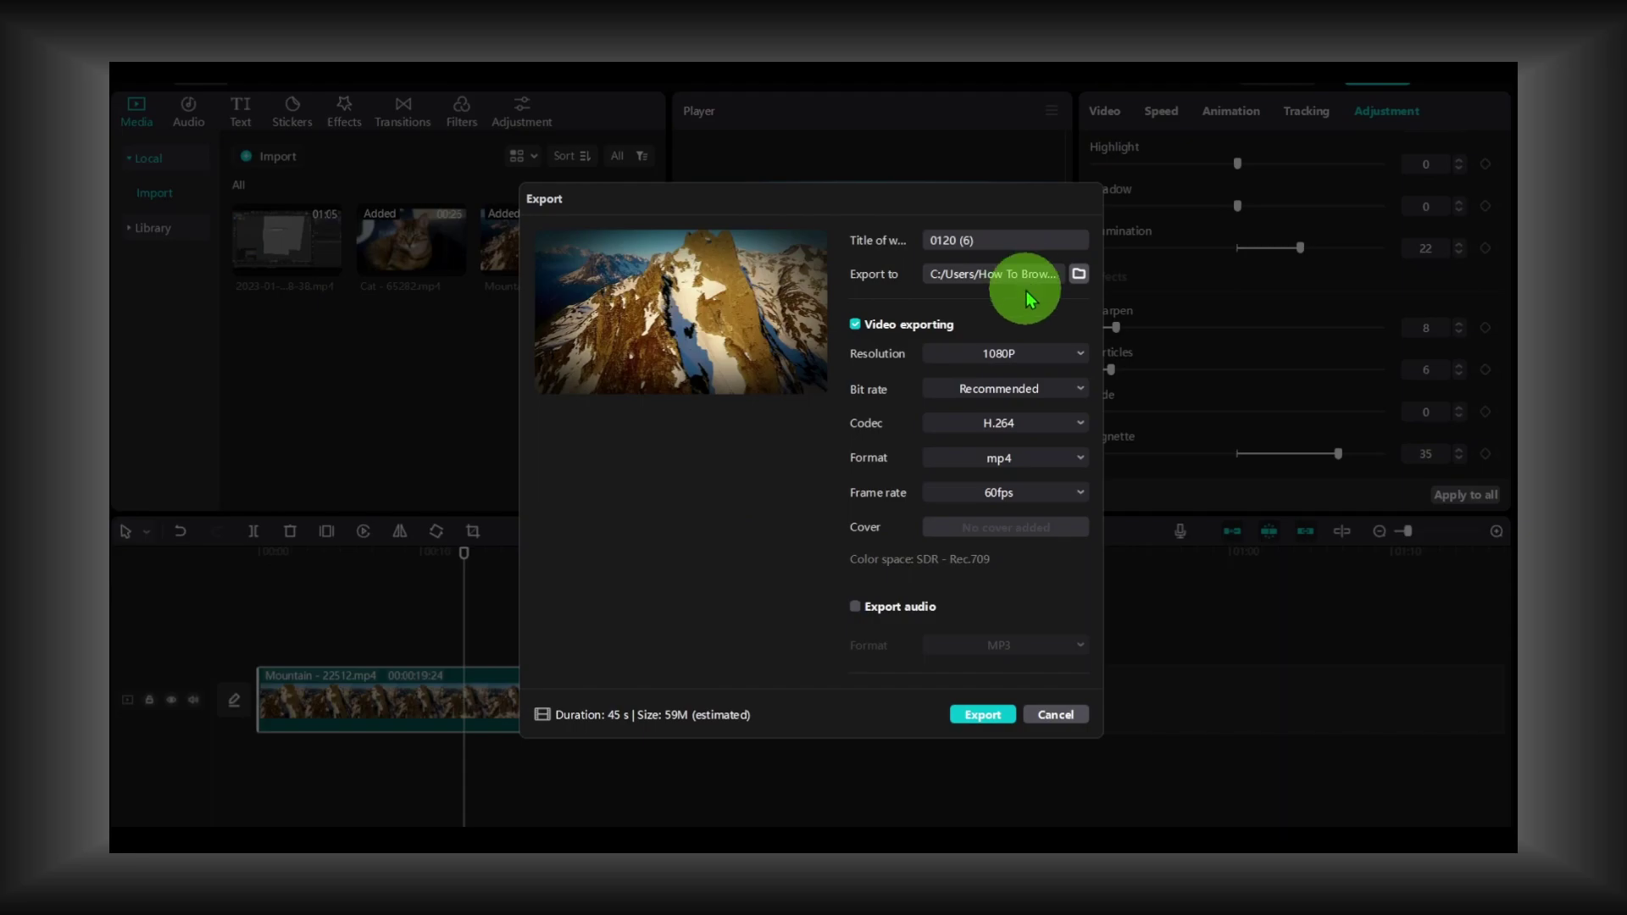
{"action": "left_click", "coordinate": [998, 353]}
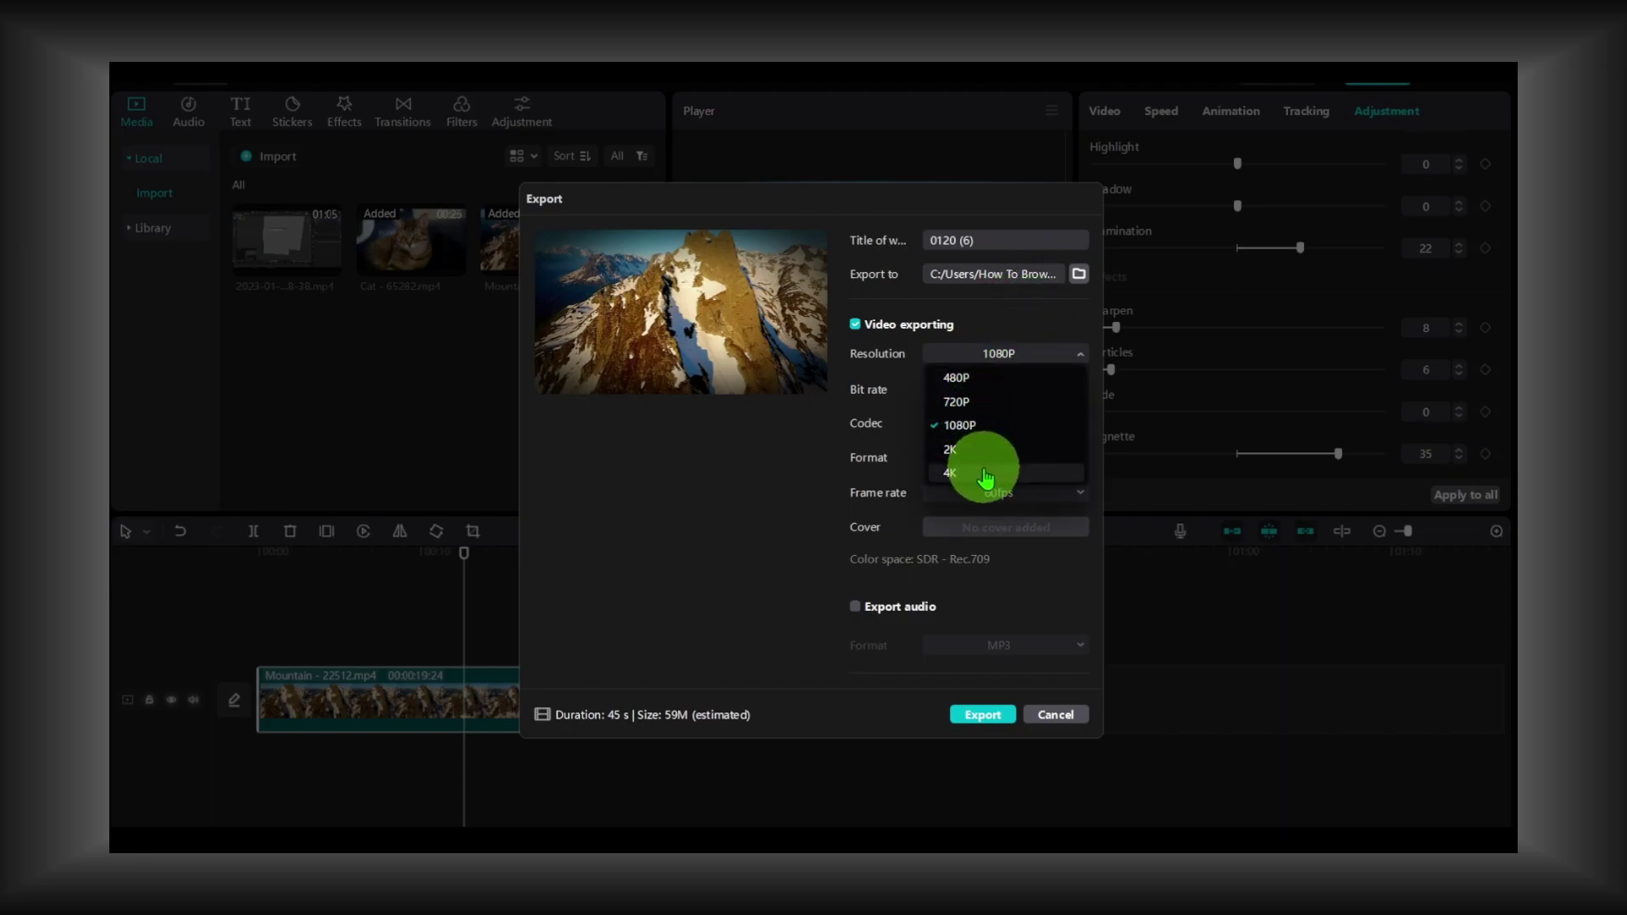
{"action": "left_click", "coordinate": [985, 473]}
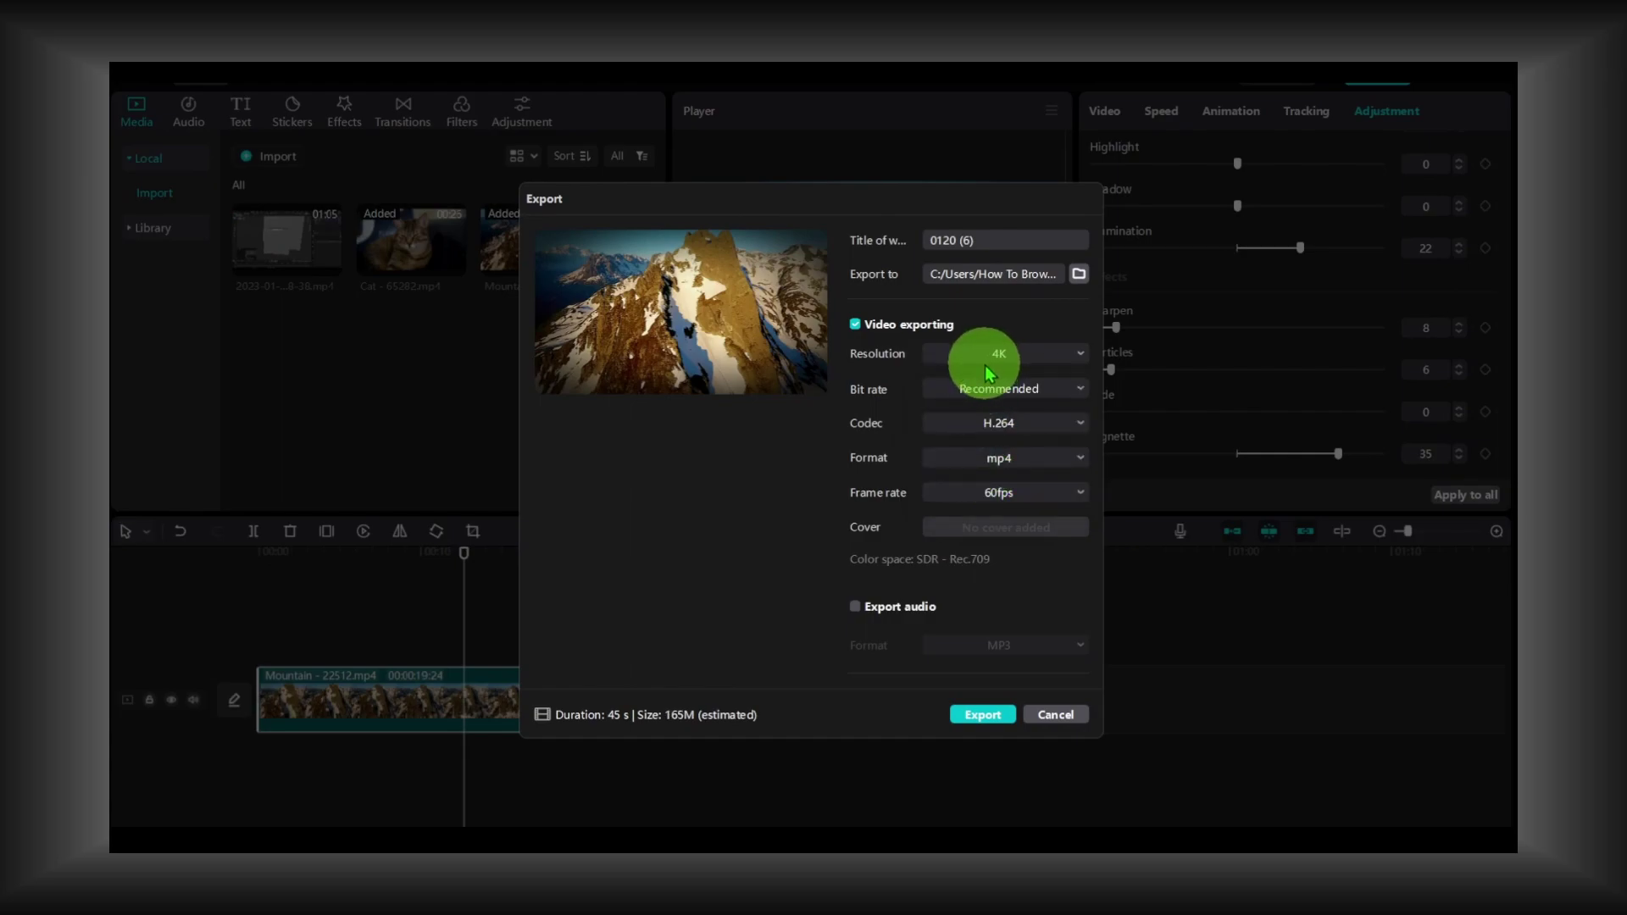
{"action": "left_click", "coordinate": [991, 356]}
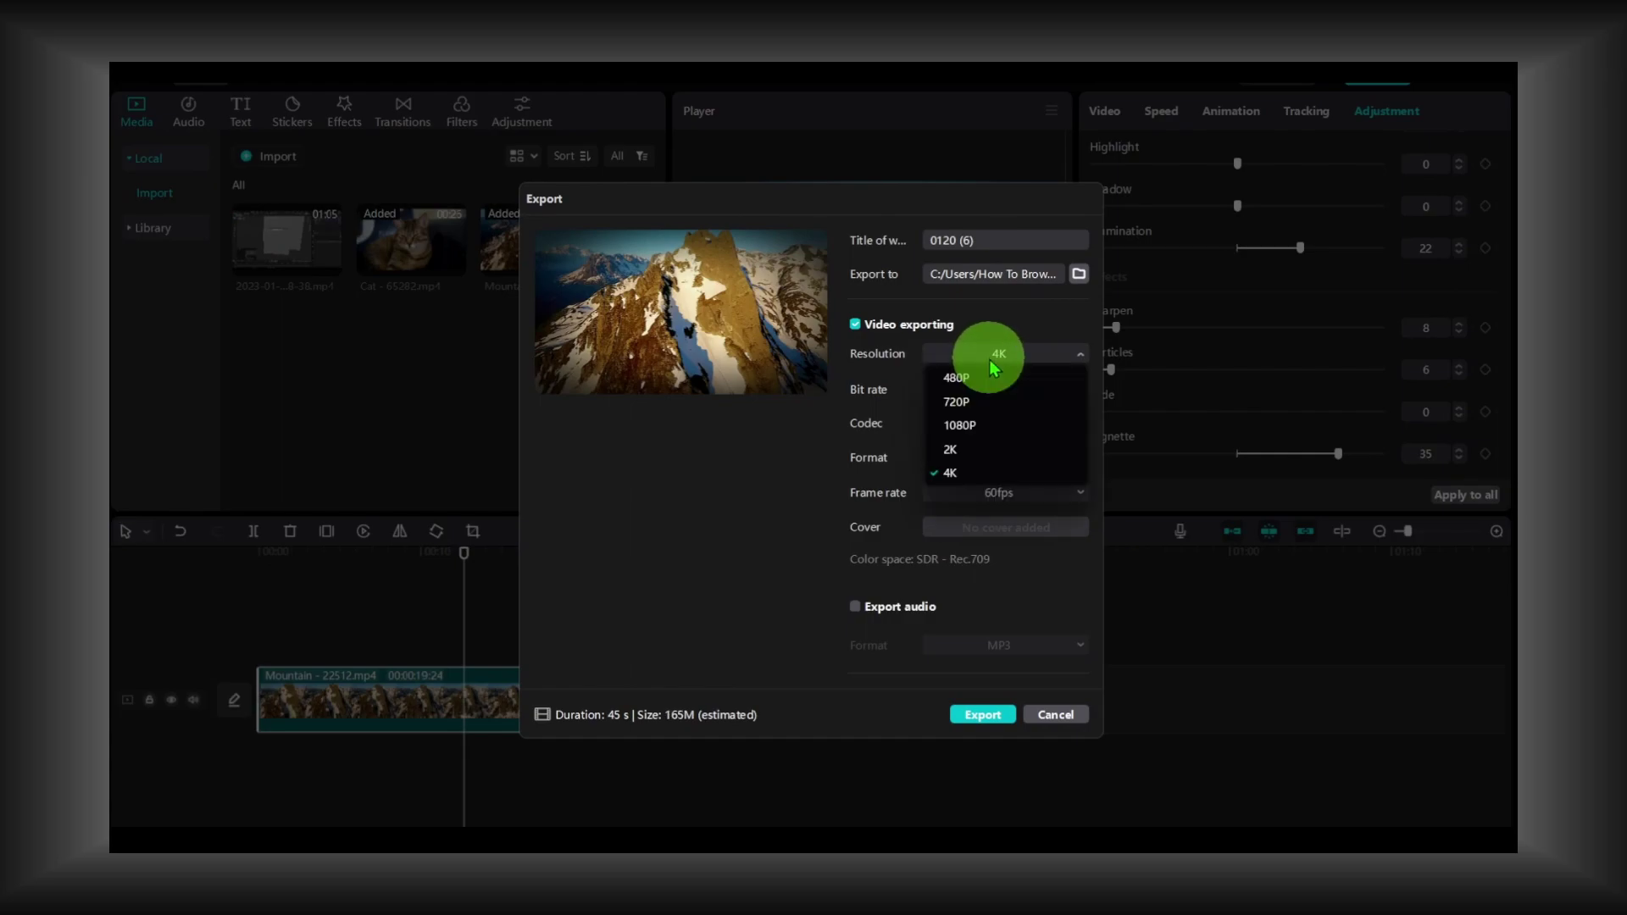
{"action": "left_click", "coordinate": [1001, 490]}
{"action": "left_click", "coordinate": [1002, 484]}
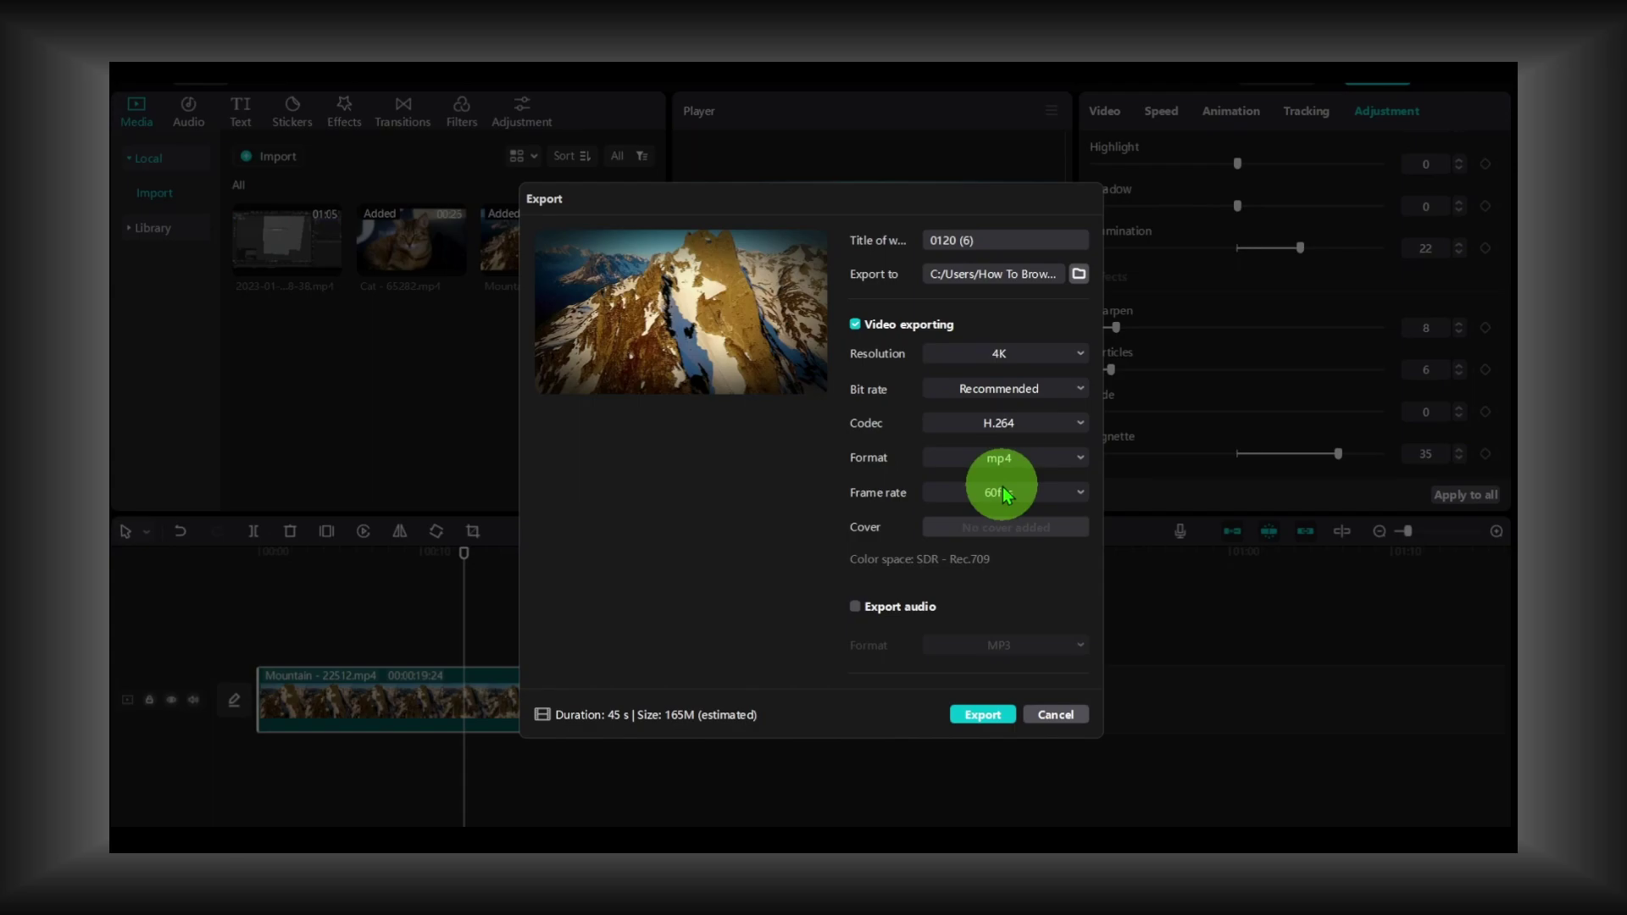
{"action": "left_click", "coordinate": [1001, 396]}
- Switch resolution to 1080P and back, leaving it at 4K (165M estimate)
{"action": "left_click", "coordinate": [998, 354]}
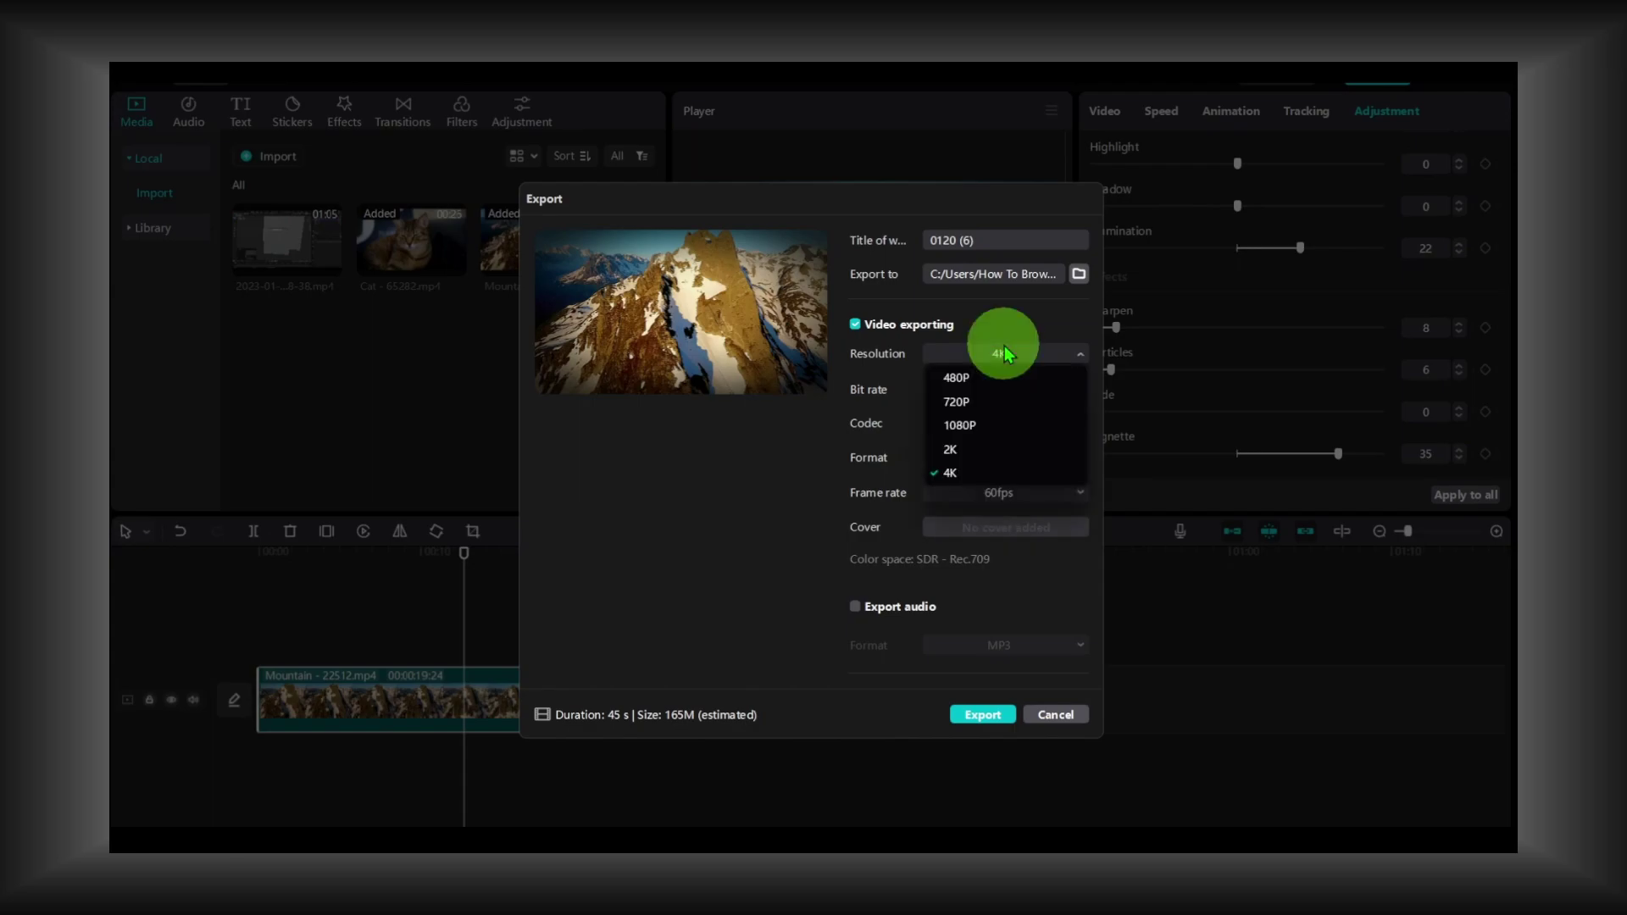
{"action": "left_click", "coordinate": [1000, 421]}
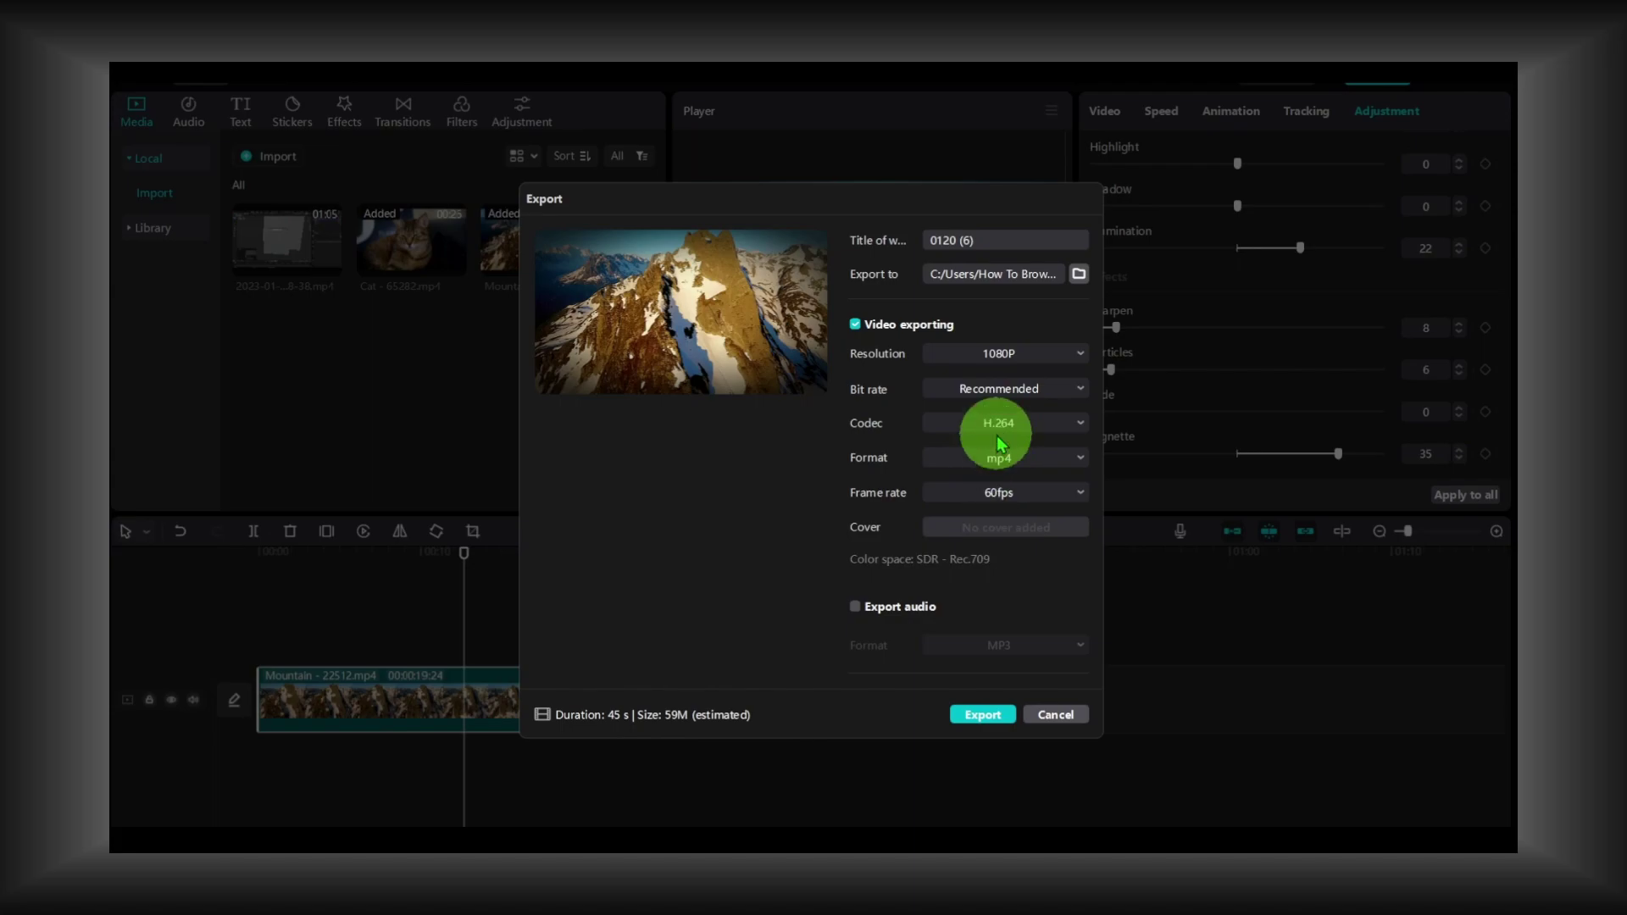
{"action": "left_click", "coordinate": [996, 360]}
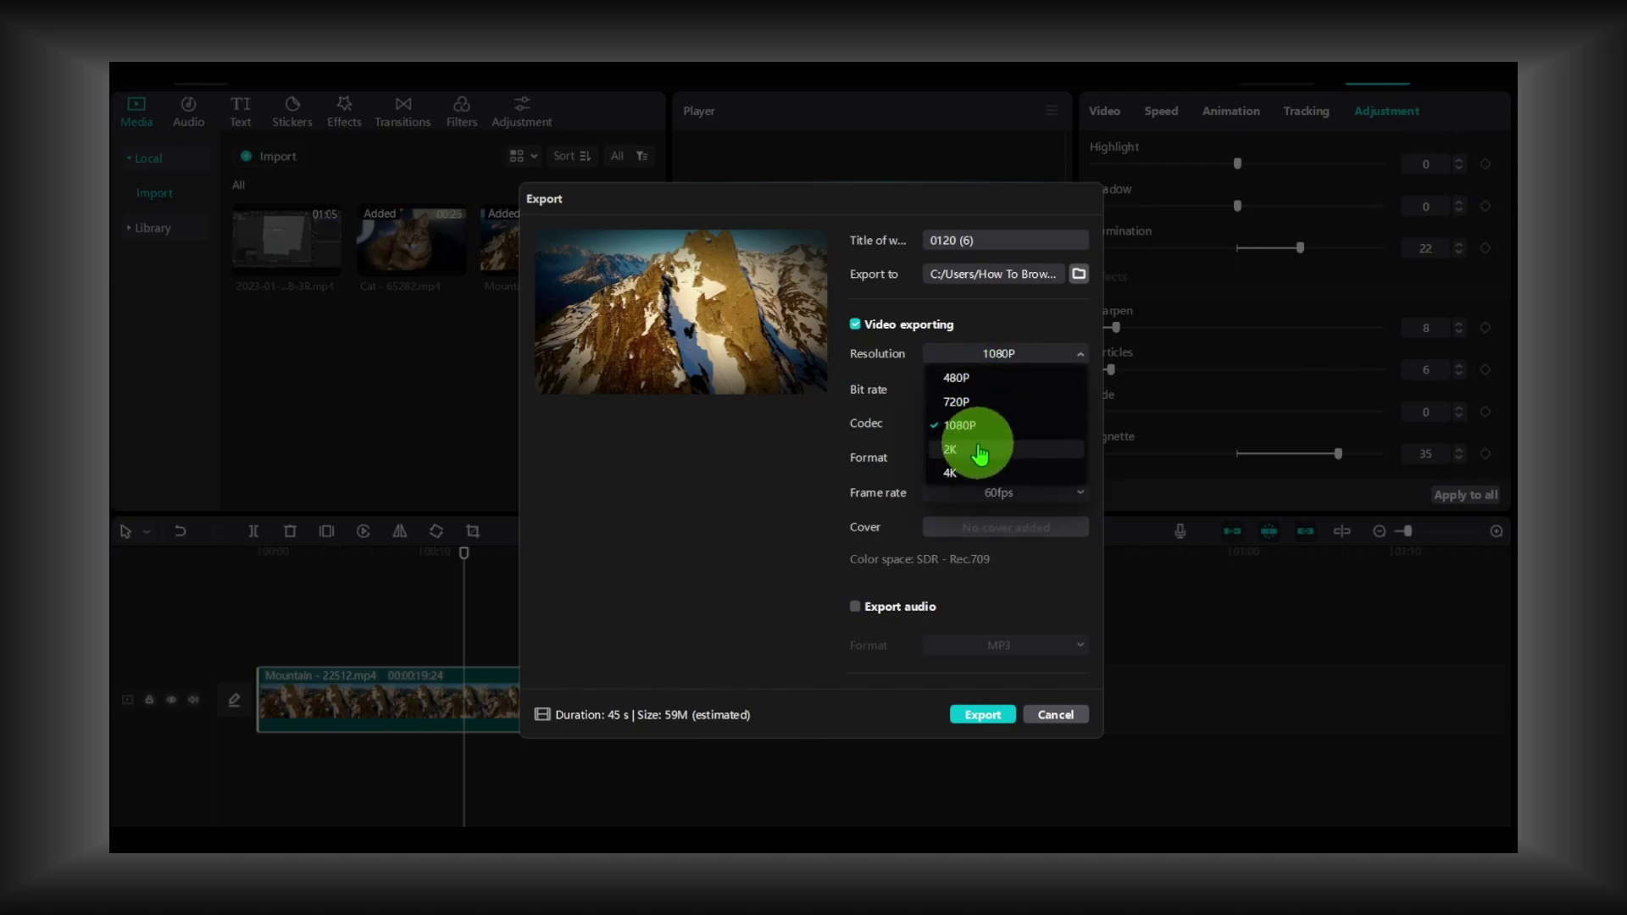
{"action": "left_click", "coordinate": [969, 471]}
{"action": "left_click", "coordinate": [995, 356]}
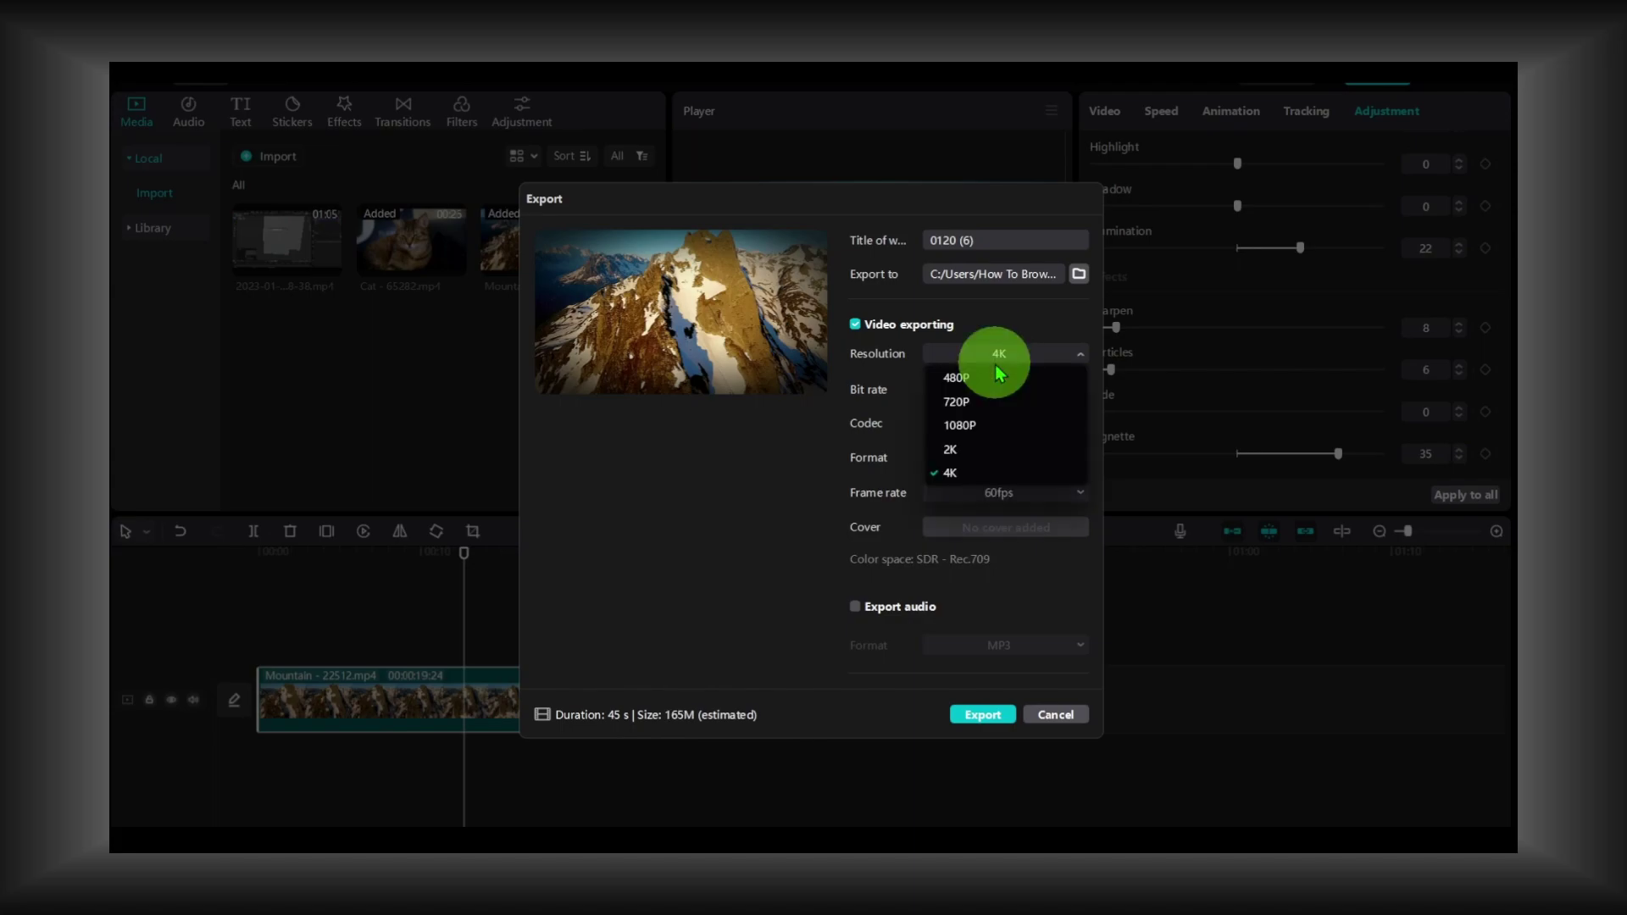
{"action": "left_click", "coordinate": [997, 369]}
{"action": "left_click", "coordinate": [997, 370]}
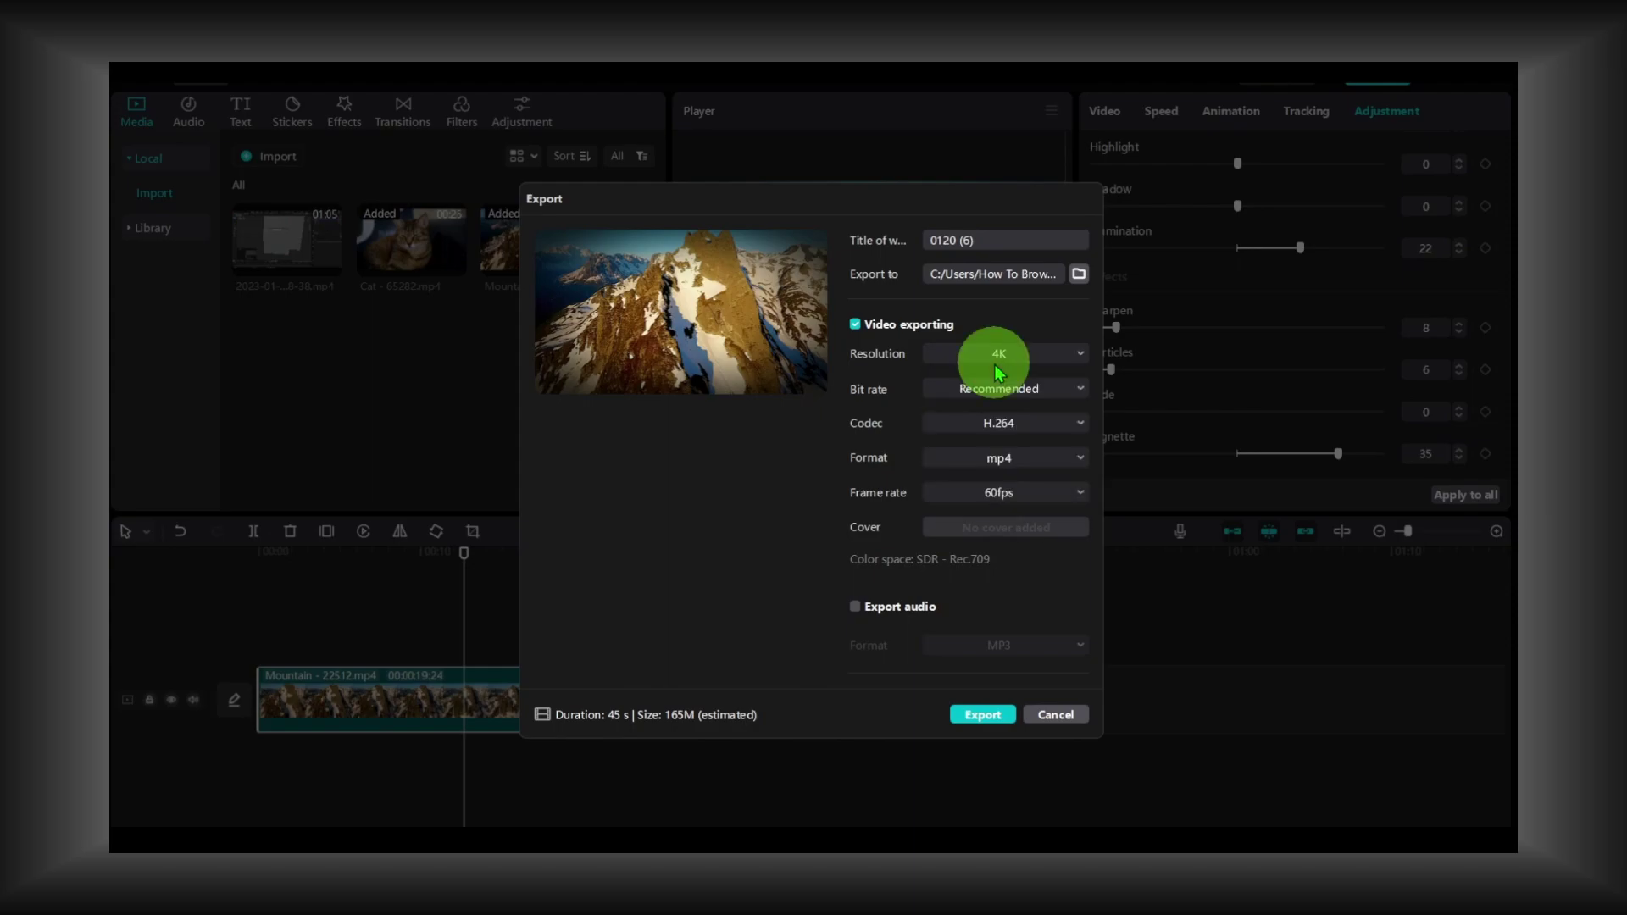
{"action": "left_click", "coordinate": [997, 369]}
- Keep 60fps and the current bit rate, and change resolution from 4K to 1080P (59M)
{"action": "left_click", "coordinate": [997, 368]}
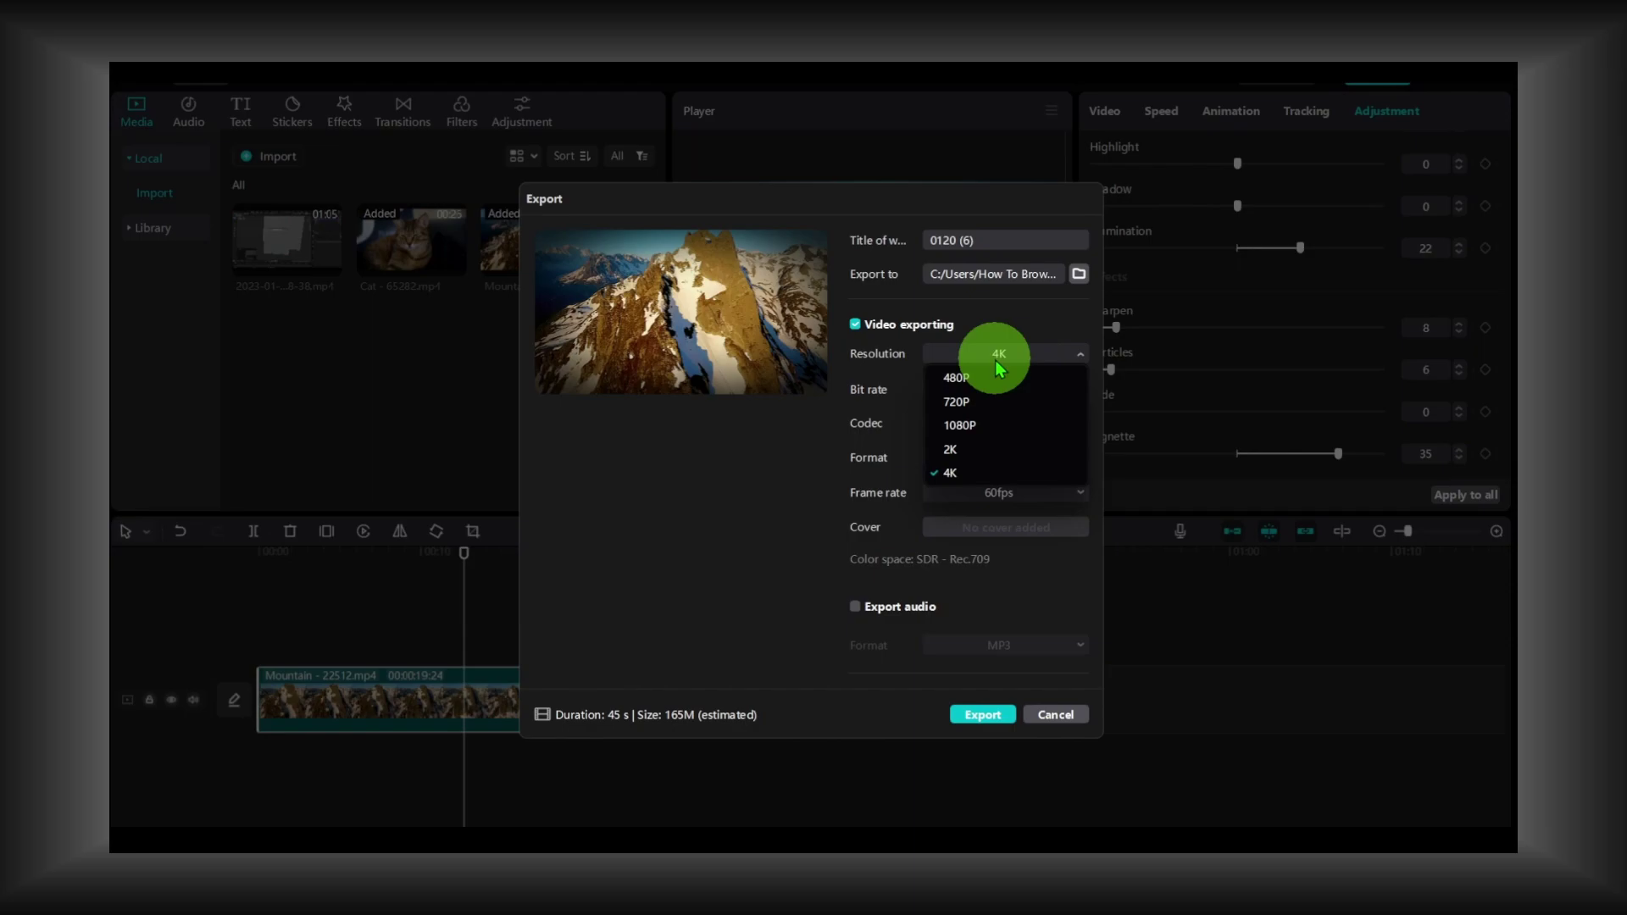
{"action": "left_click", "coordinate": [998, 366]}
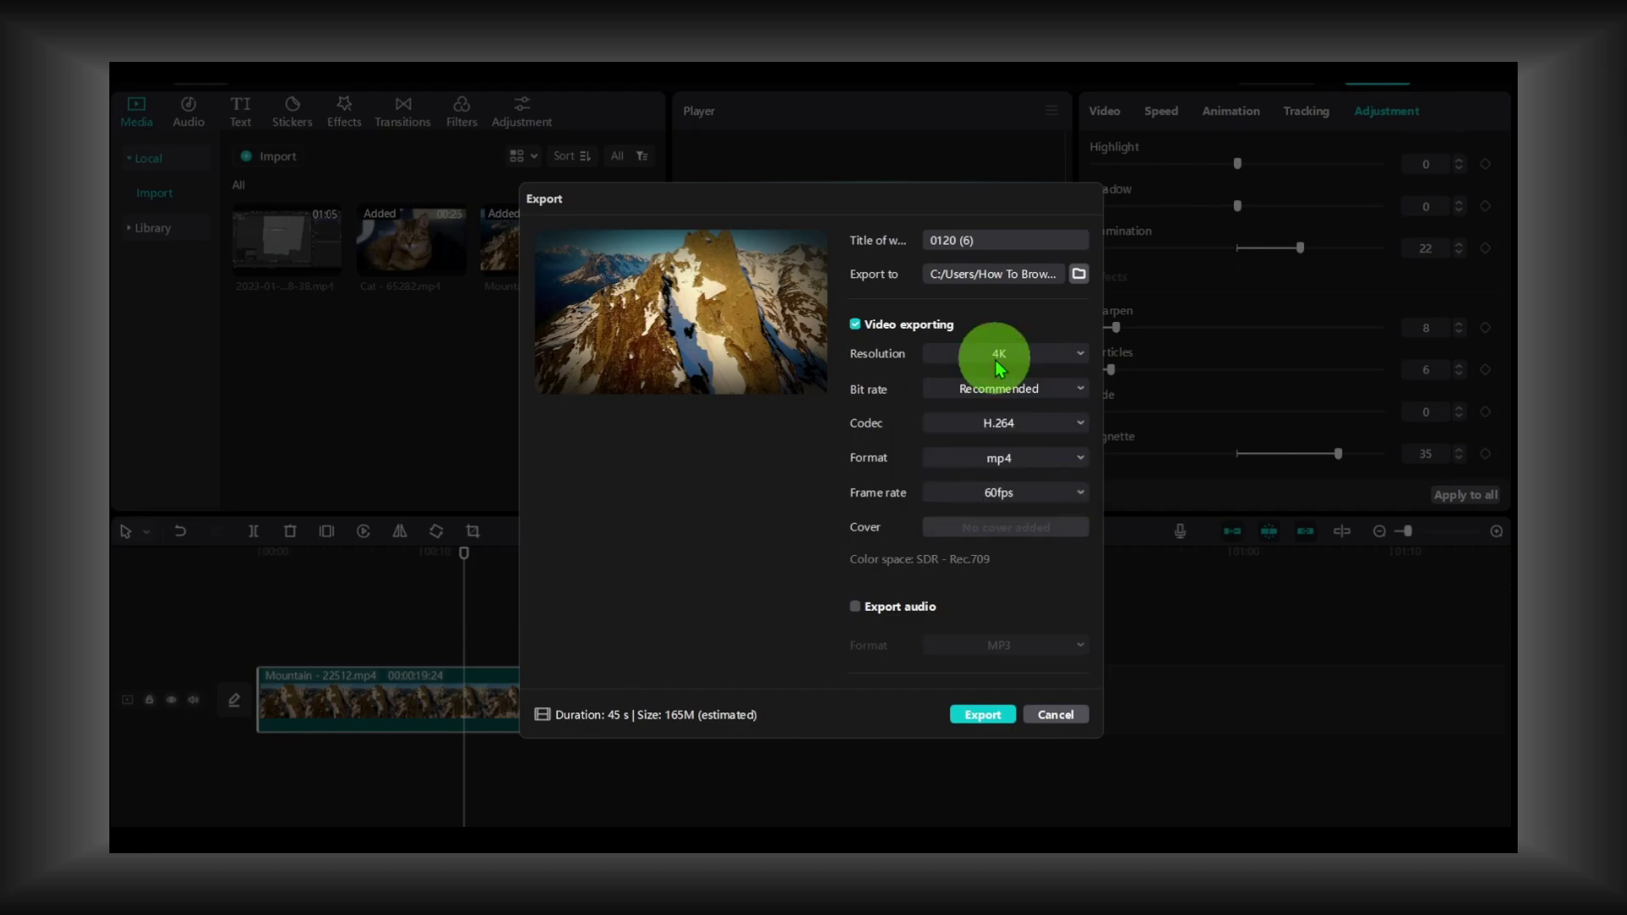
{"action": "left_click", "coordinate": [992, 355]}
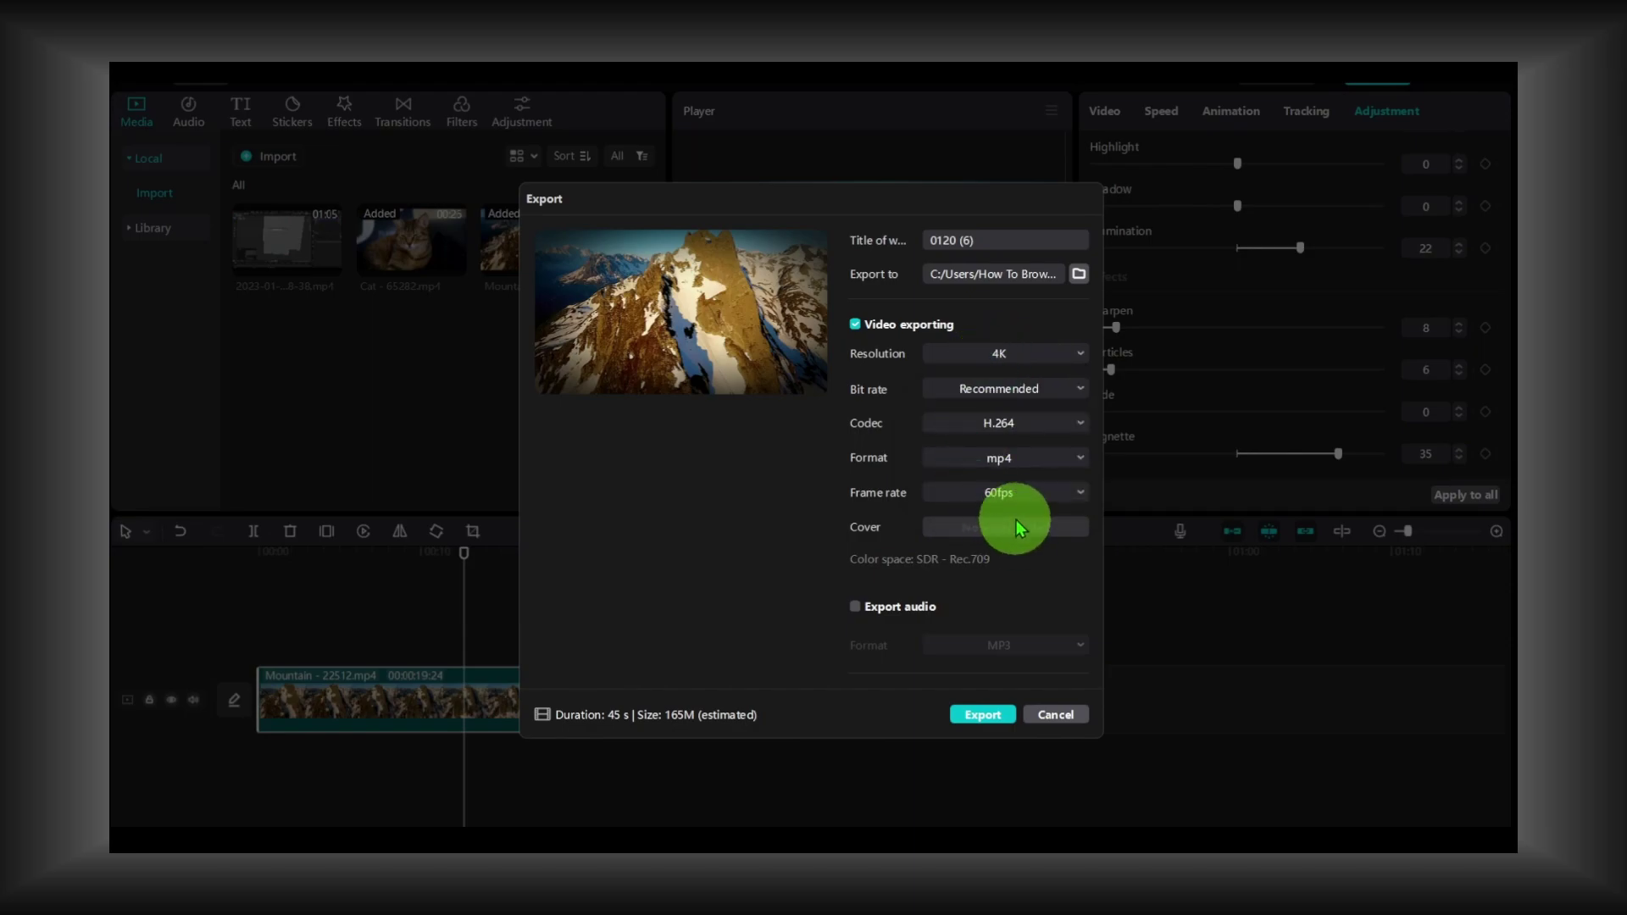
{"action": "left_click", "coordinate": [1015, 521]}
{"action": "left_click", "coordinate": [963, 603]}
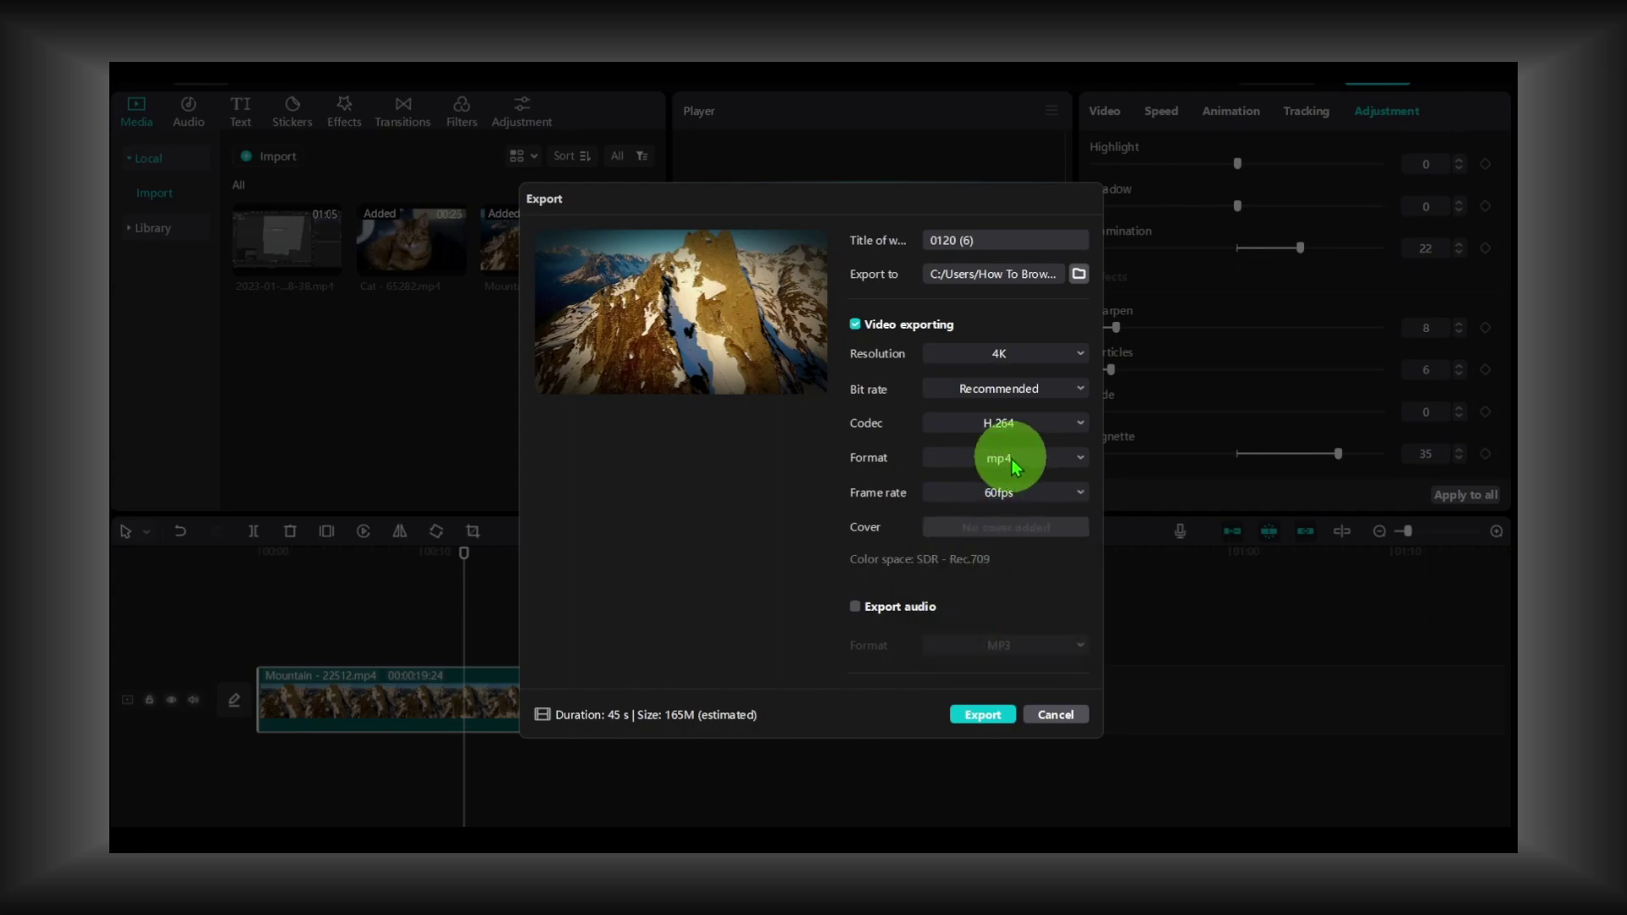
{"action": "left_click", "coordinate": [998, 389]}
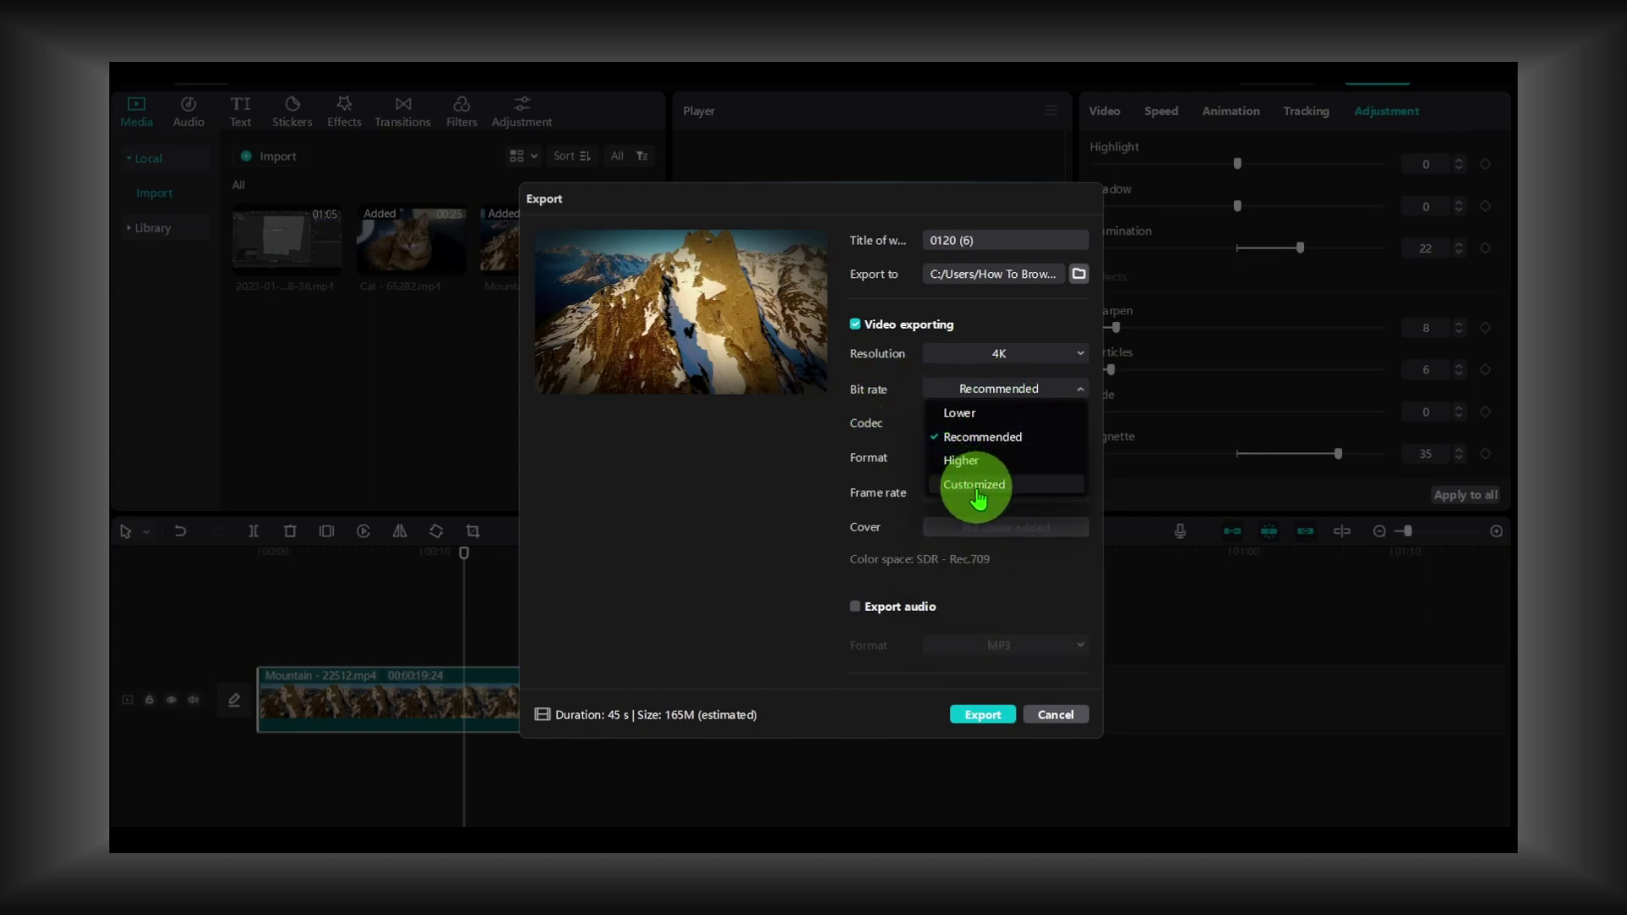
{"action": "left_click", "coordinate": [988, 356]}
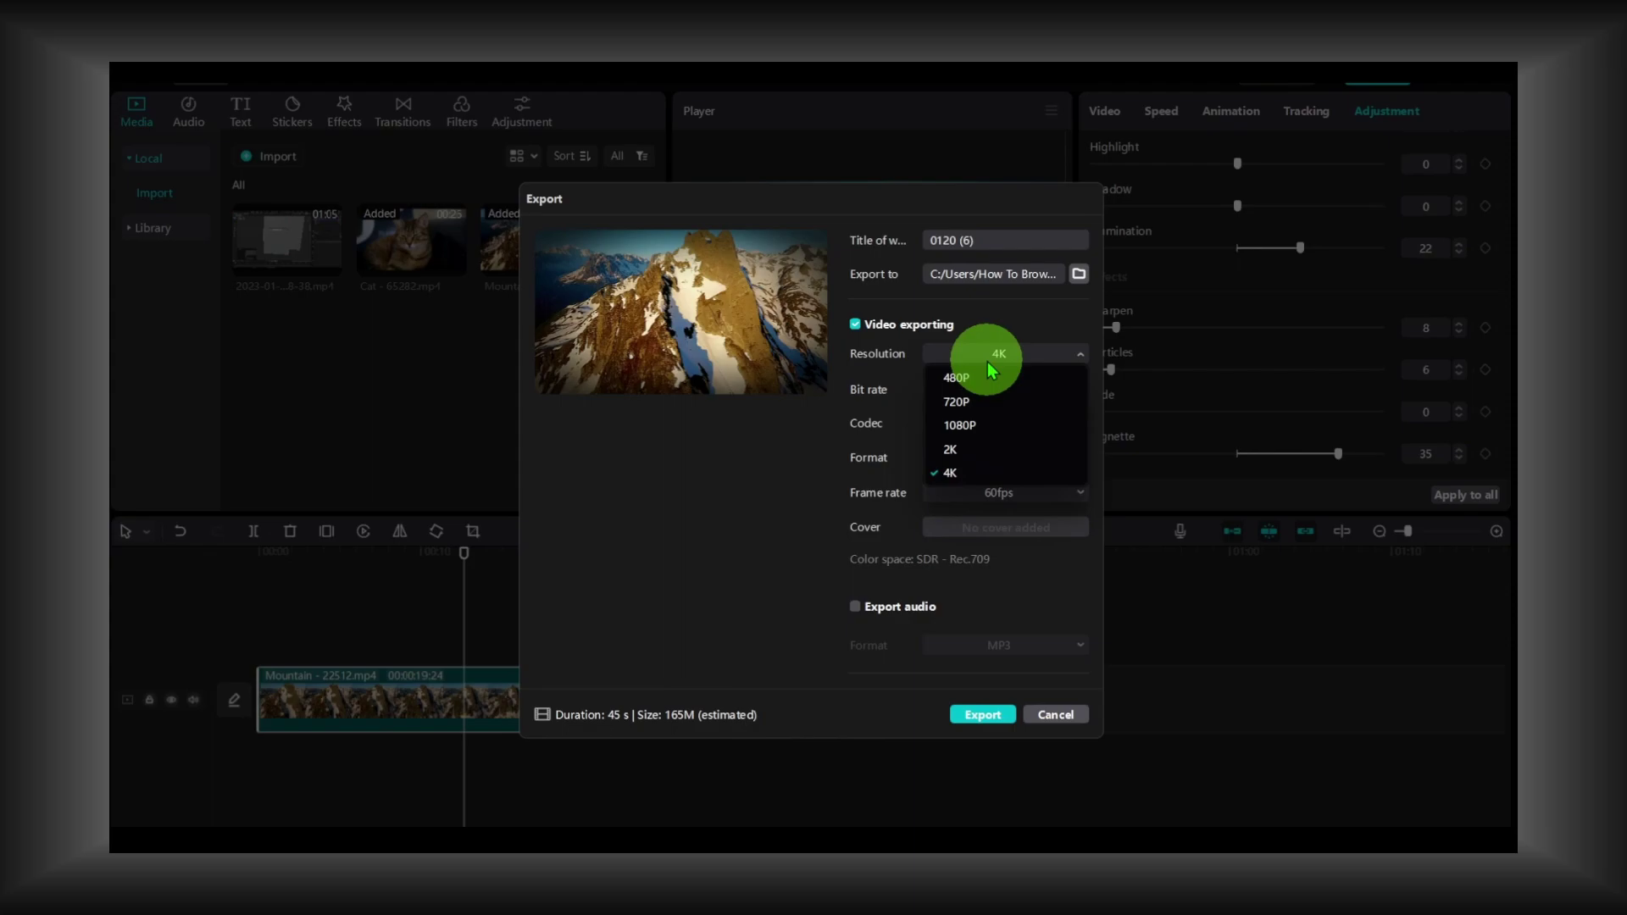
{"action": "left_click", "coordinate": [966, 421]}
- Keep 1080P resolution and set the export bit rate to Higher (92M estimate)
{"action": "left_click", "coordinate": [1005, 356]}
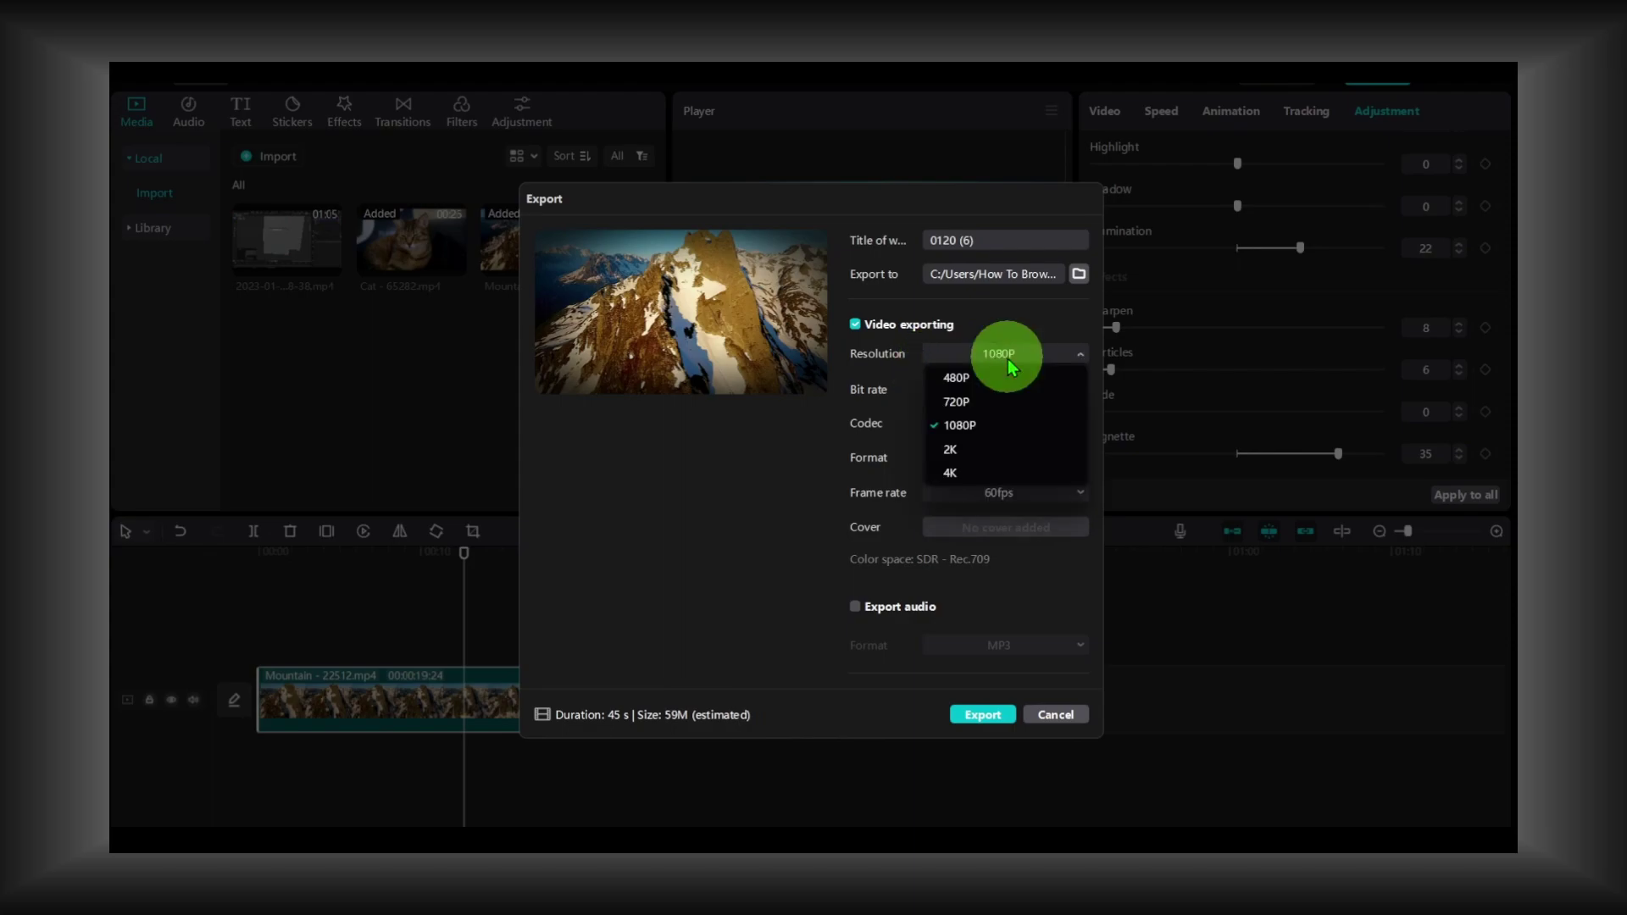
{"action": "left_click", "coordinate": [968, 428]}
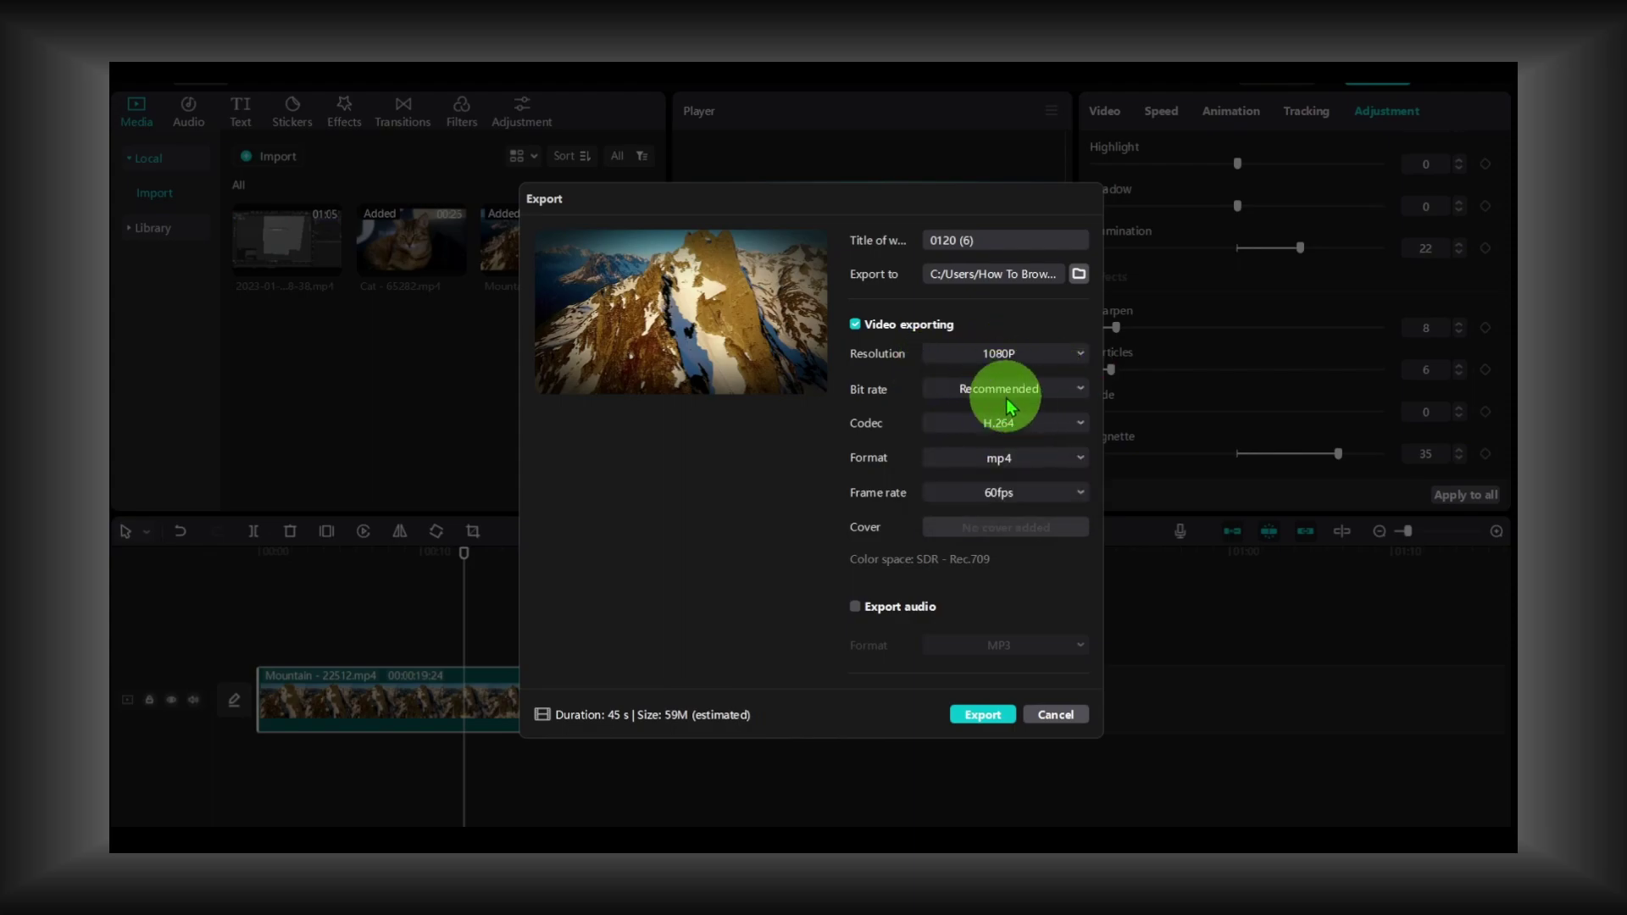
{"action": "left_click", "coordinate": [1005, 391]}
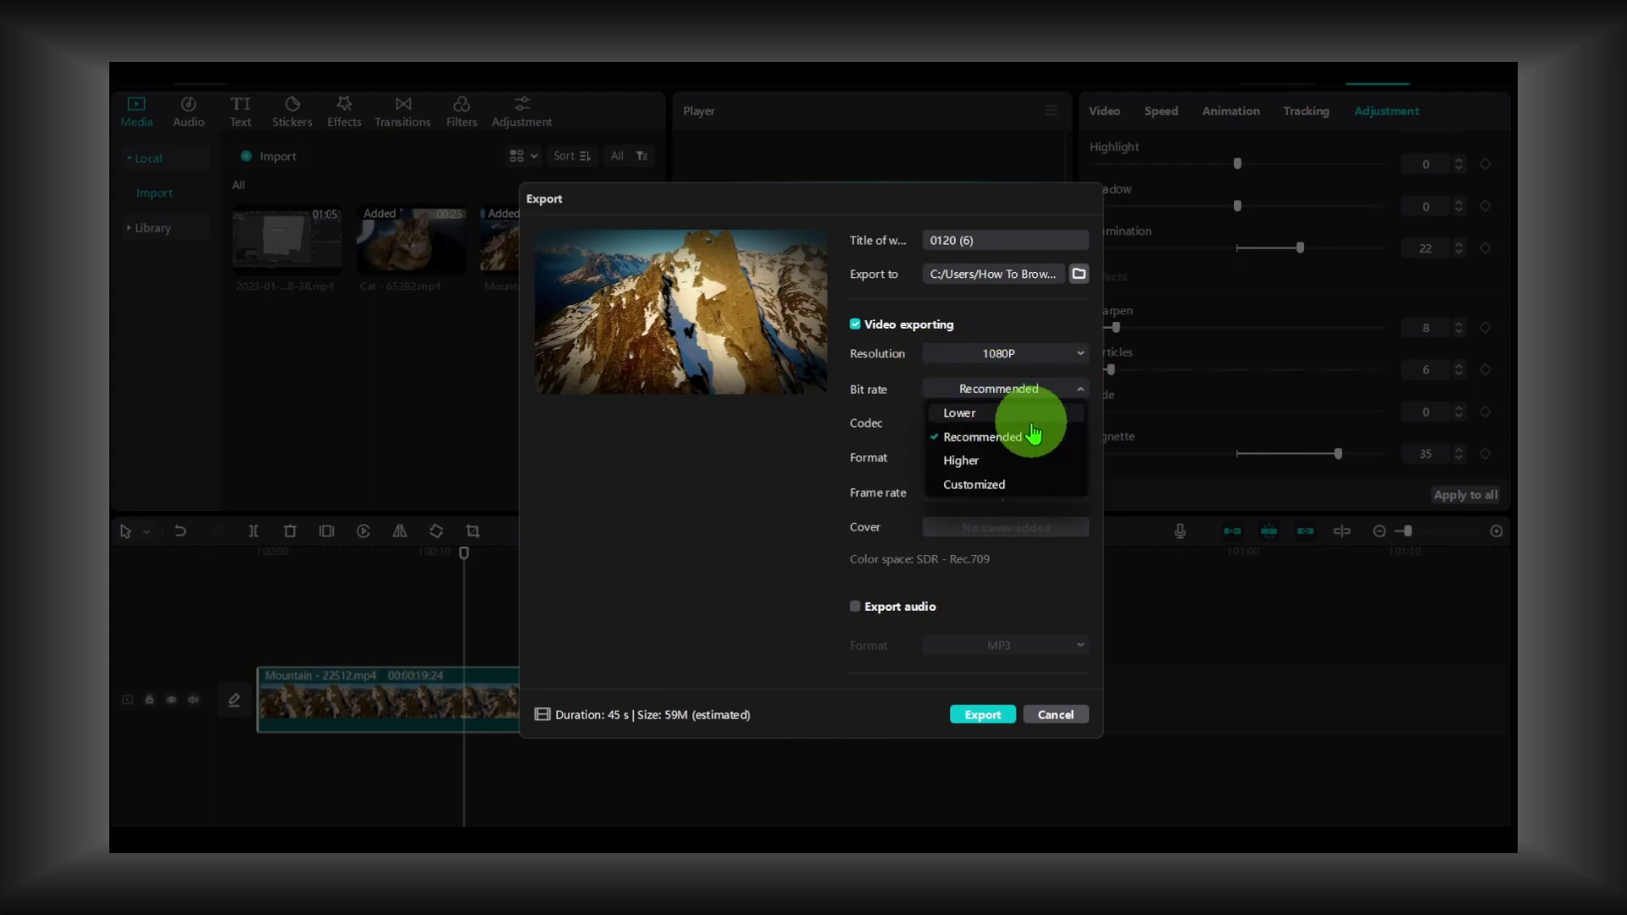
{"action": "left_click", "coordinate": [983, 462]}
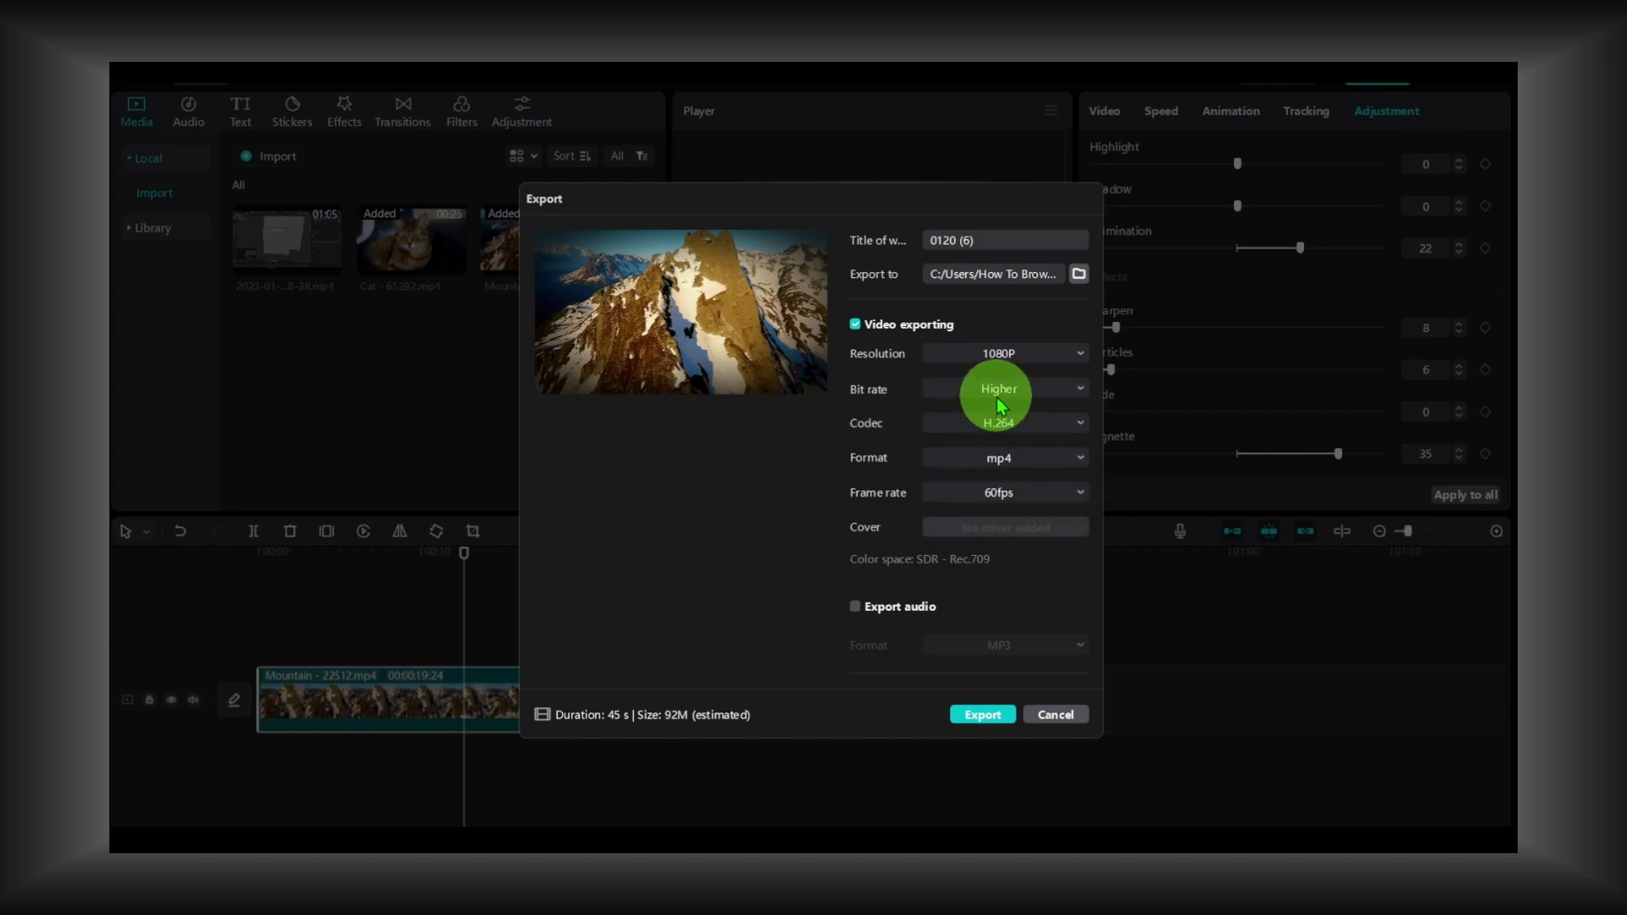